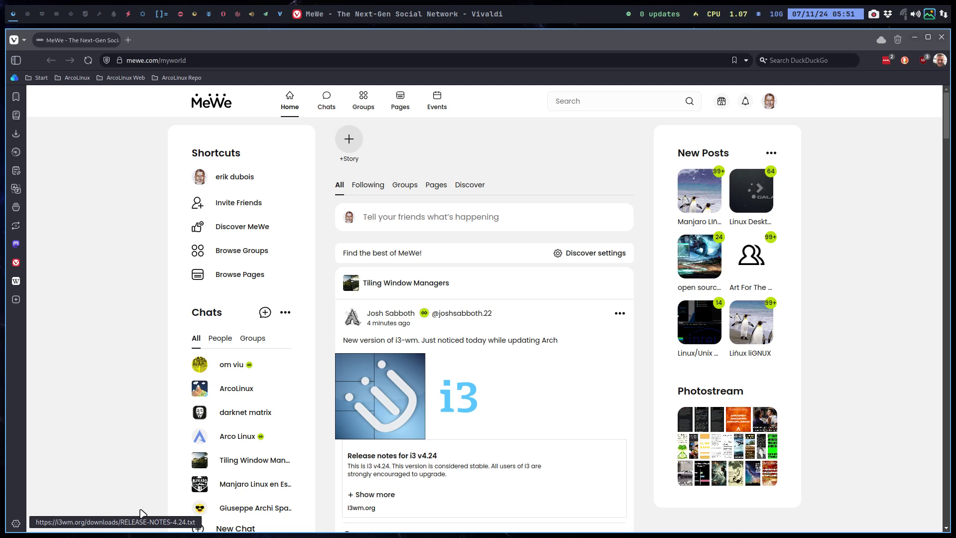
# In a terminal on the full-screen ArcoLinux VM, show the ISO release (iso) and desktop session (xd)
pyautogui.click(128, 14)
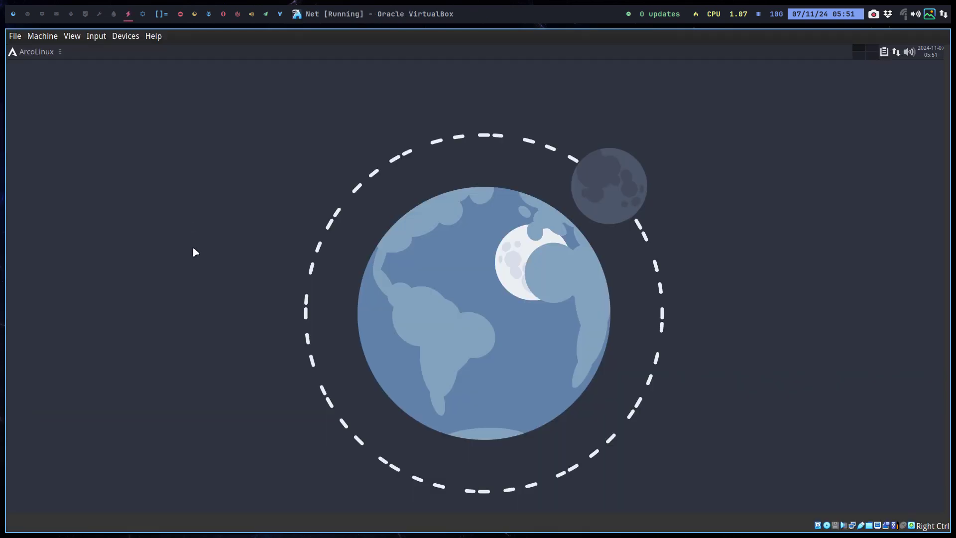
pyautogui.hotkey('ctrl', 'f')
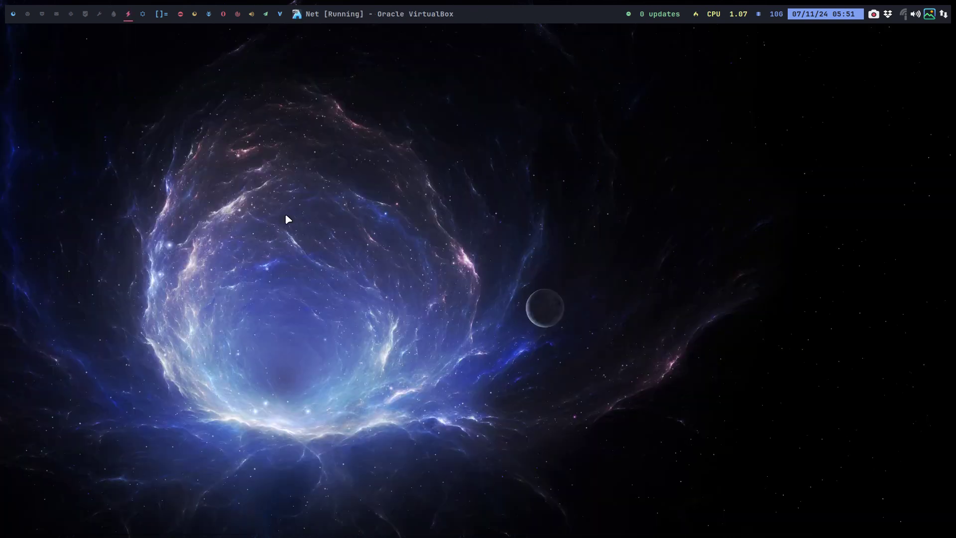
pyautogui.hotkey('ctrl', 'alt', 't')
pyautogui.write('iso')
pyautogui.press('Return')
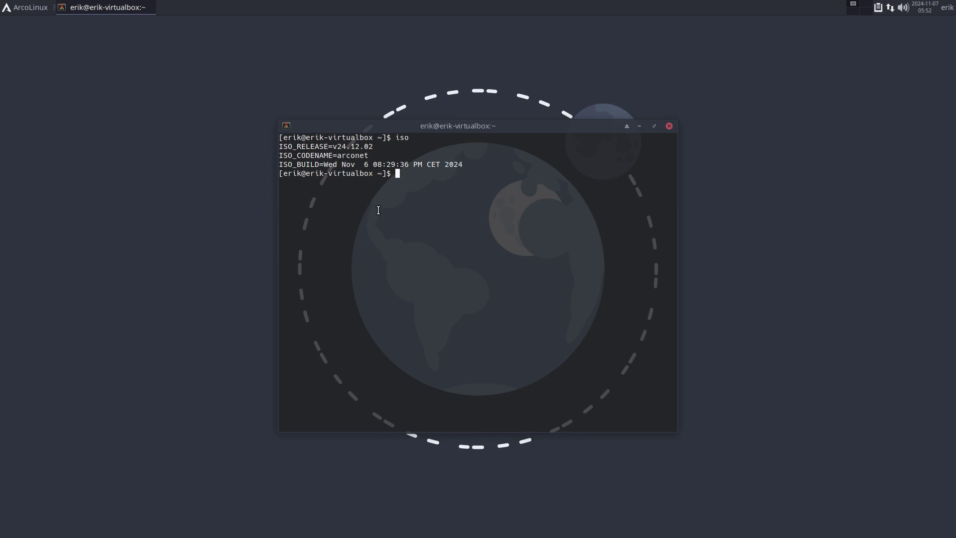
pyautogui.write('xd')
pyautogui.press('Return')
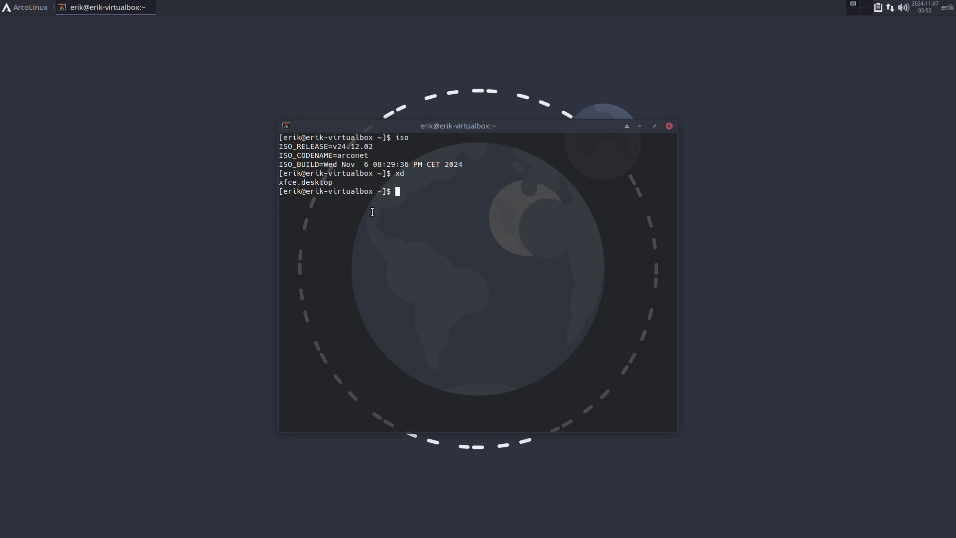
# Launch the Arch Linux Tweak Tool with att, authenticating with the account password
pyautogui.write('att')
pyautogui.press('Return')
pyautogui.write('****')
pyautogui.press('Return')
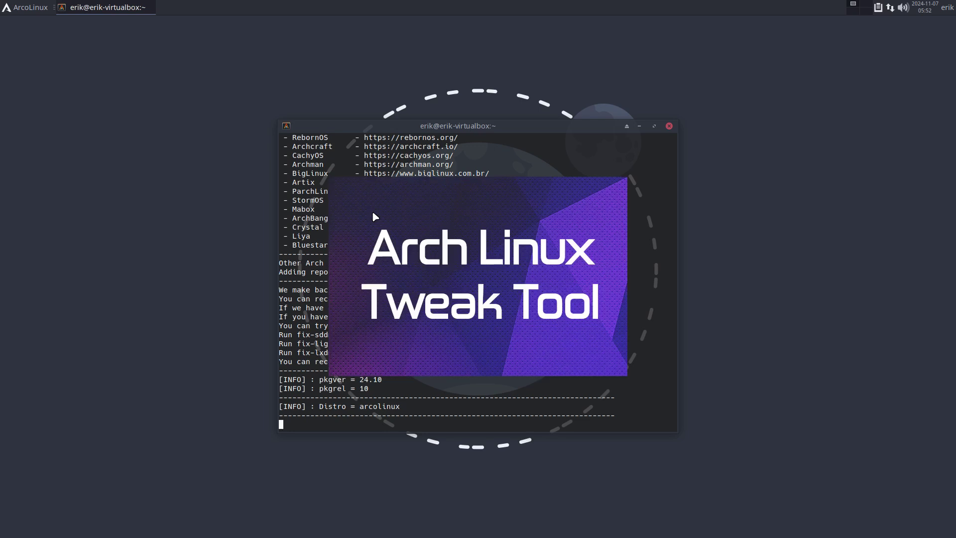
# In the Desktop installer, choose i3 from Select a desktop and start its installation
pyautogui.click(20, 6)
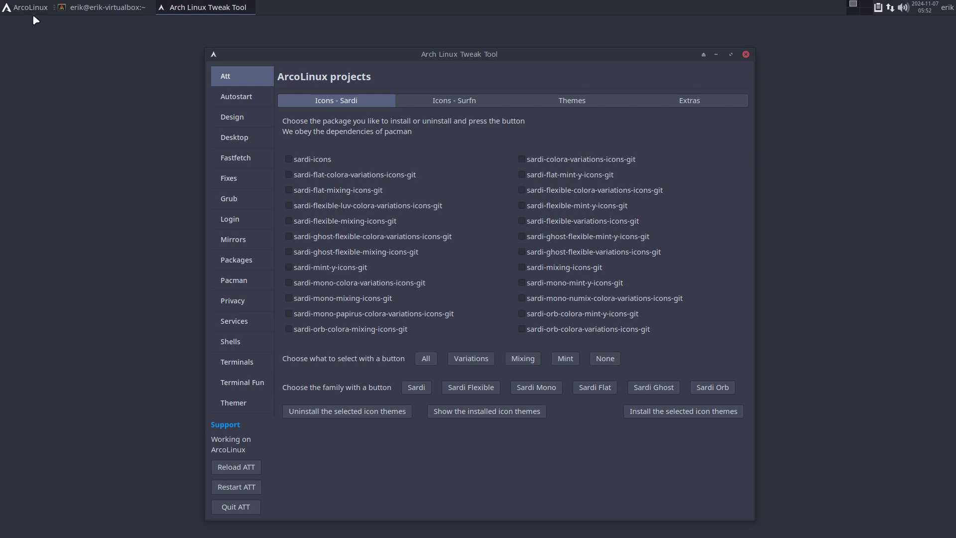
pyautogui.click(32, 11)
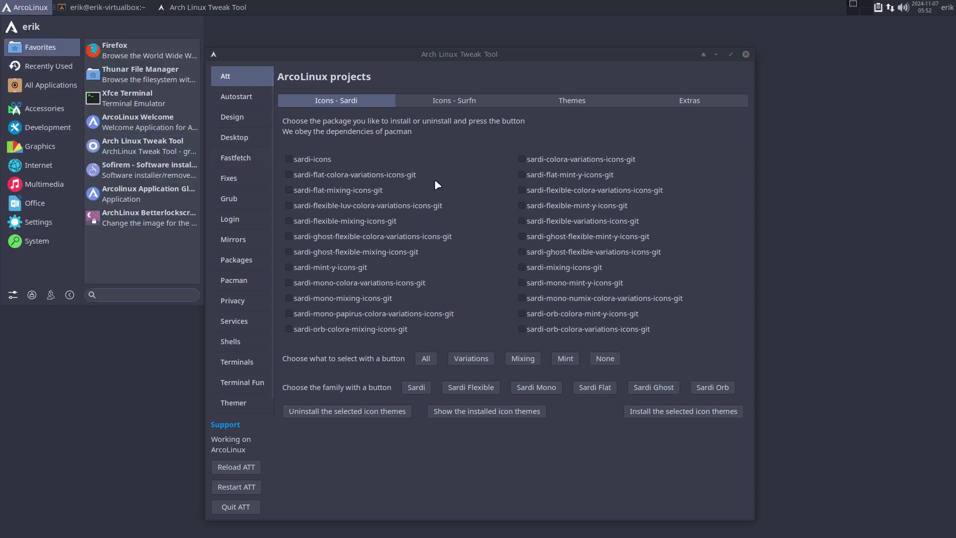
pyautogui.click(233, 112)
pyautogui.click(233, 112)
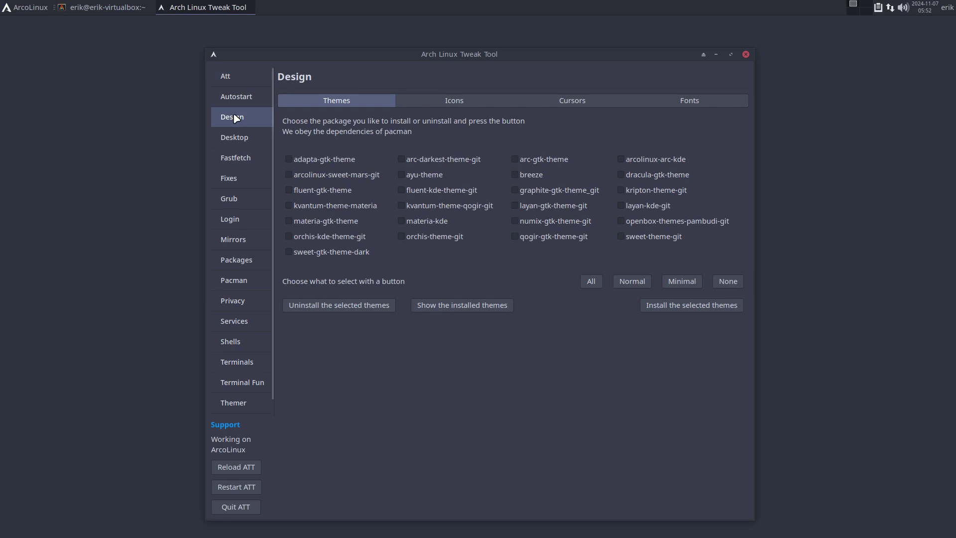
pyautogui.click(234, 138)
pyautogui.click(350, 179)
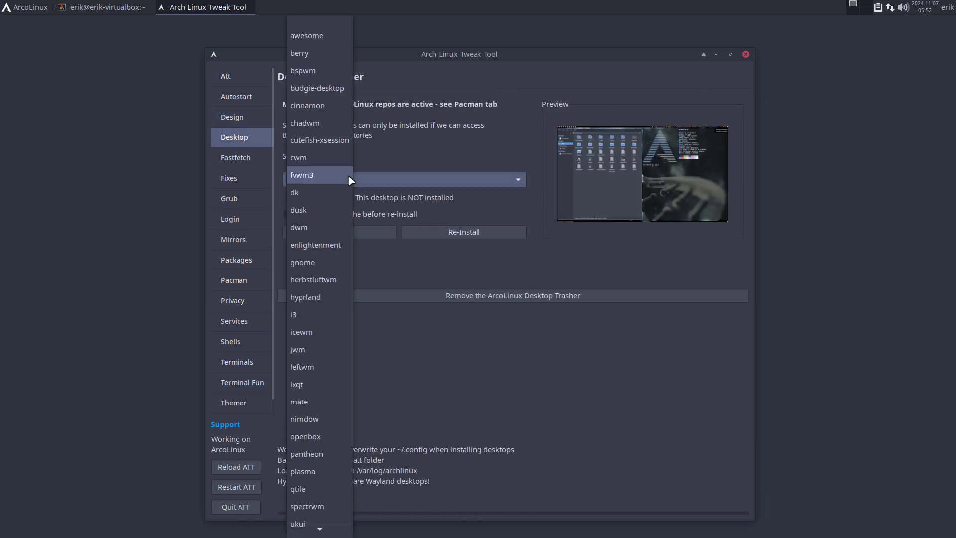
pyautogui.click(323, 314)
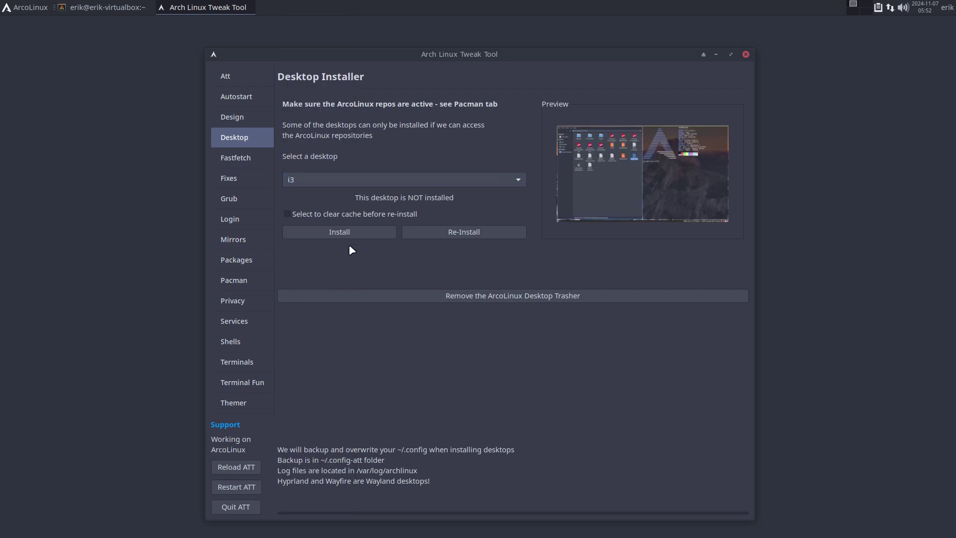
pyautogui.click(352, 232)
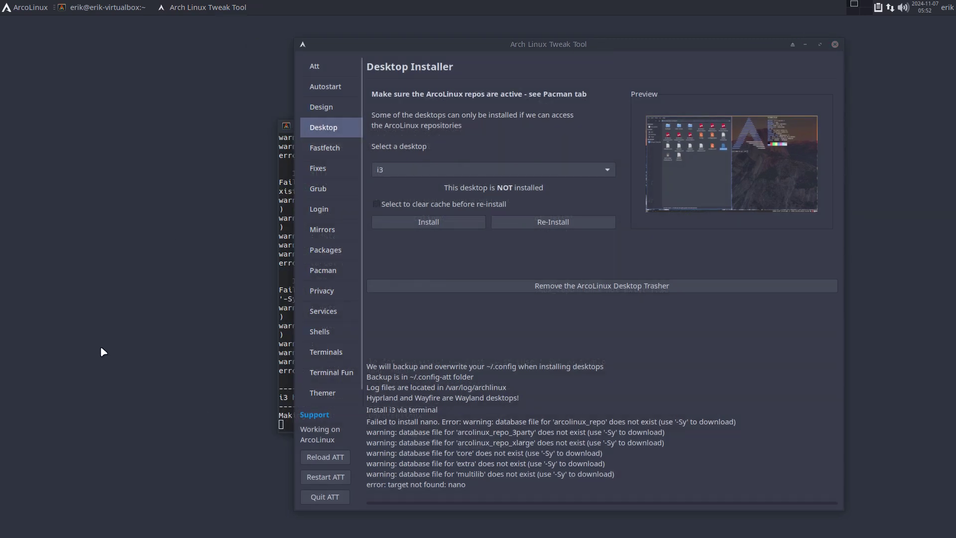
# Run update in a new terminal and enter the sudo password to sync databases and upgrade
pyautogui.press('super+Return')
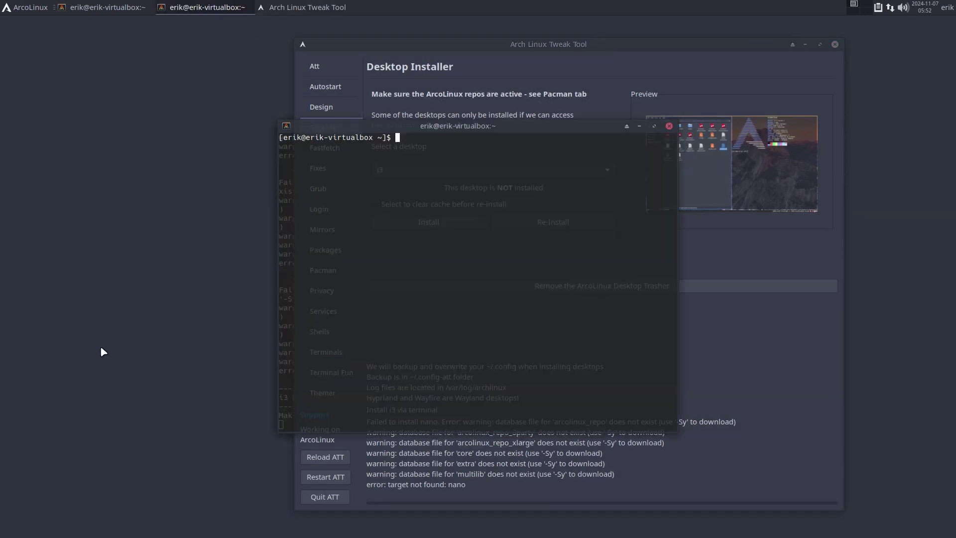
pyautogui.write('update')
pyautogui.press('Return')
pyautogui.press('Return')
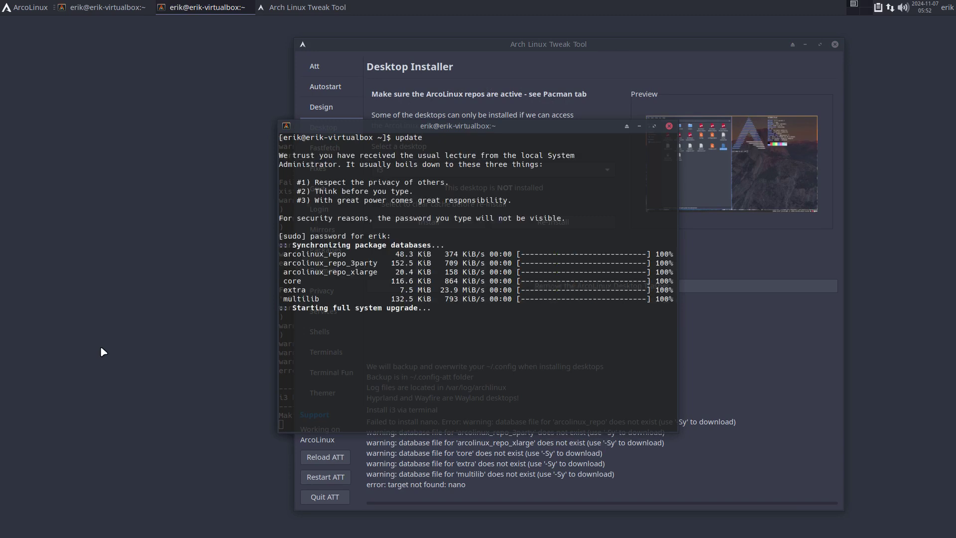
pyautogui.press('Return')
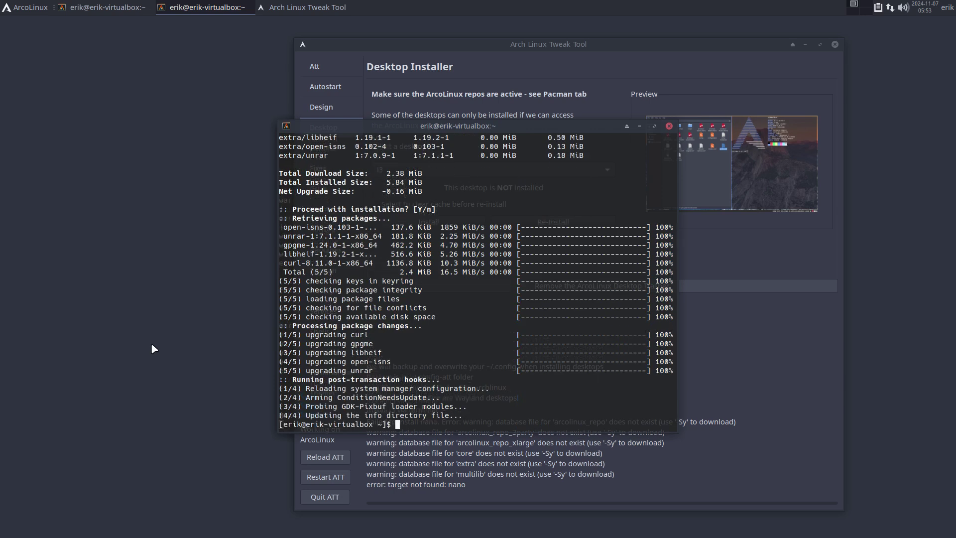
# Retry the i3 install and arrange the install terminal left and the Tweak Tool right
pyautogui.click(668, 127)
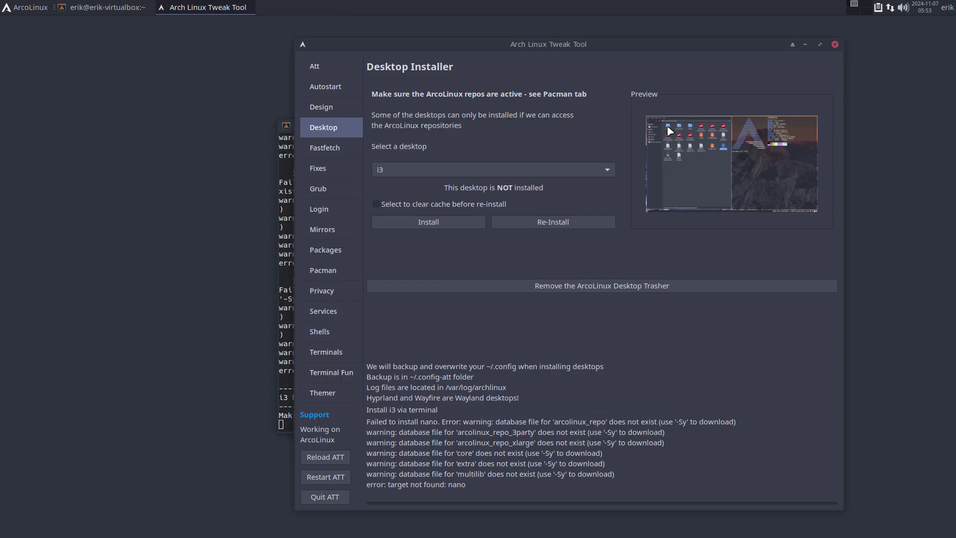
pyautogui.click(450, 221)
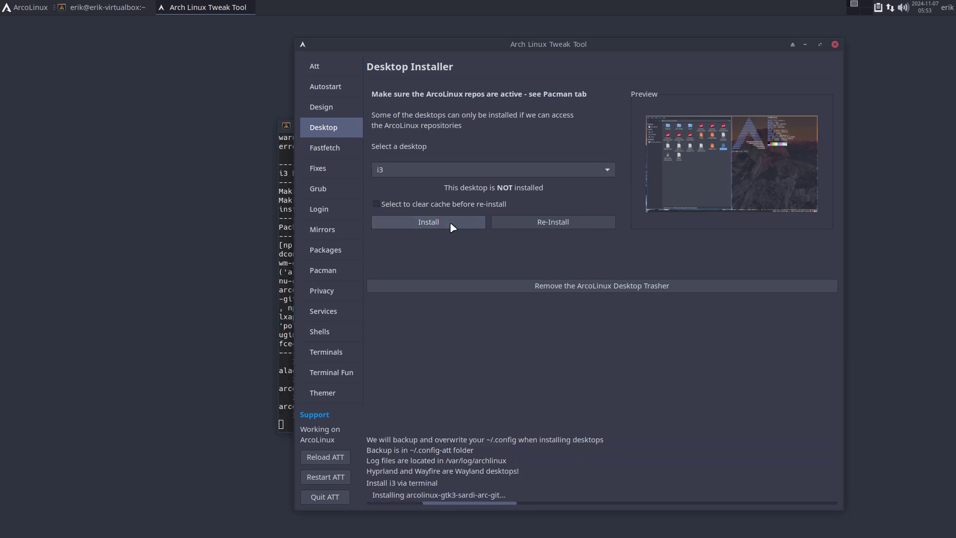
pyautogui.rightClick(279, 129)
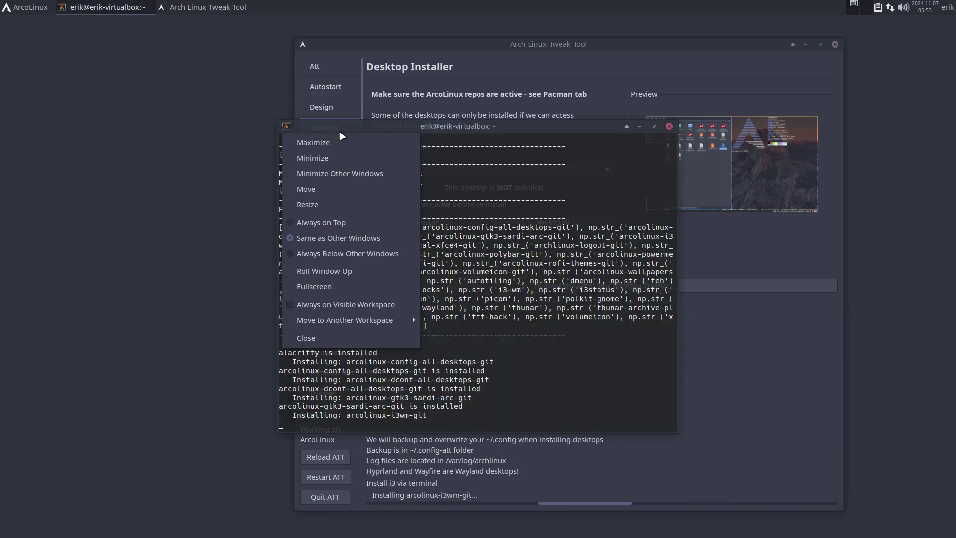
pyautogui.click(450, 131)
pyautogui.moveTo(490, 130); pyautogui.dragTo(238, 139)
pyautogui.click(566, 45)
pyautogui.moveTo(566, 45); pyautogui.dragTo(623, 39)
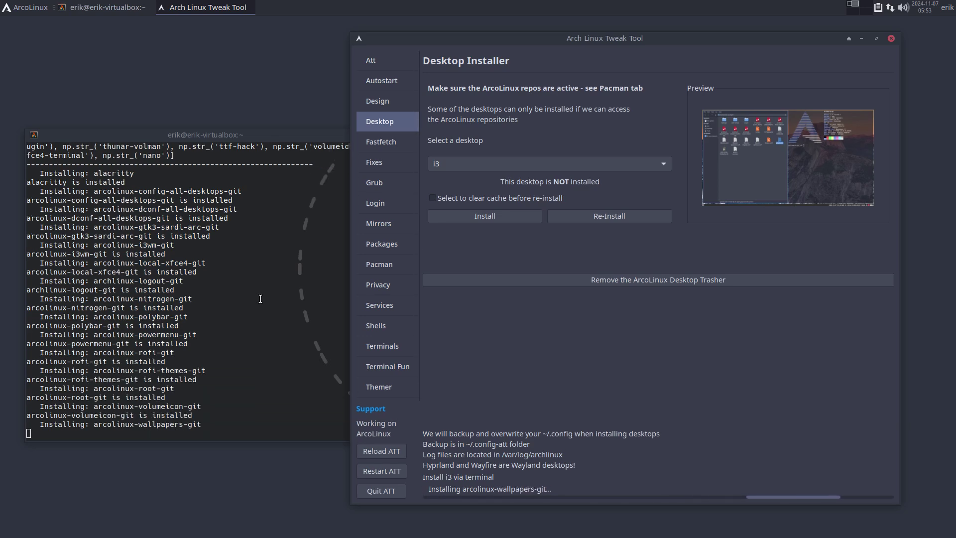
pyautogui.click(118, 219)
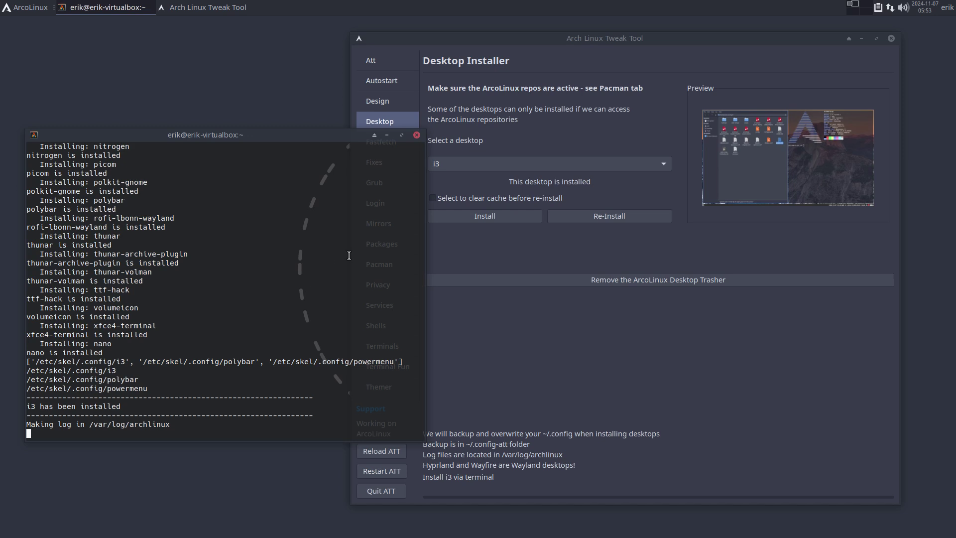
# Close the install terminal and Tweak Tool, then log out of the Xfce session
pyautogui.click(417, 135)
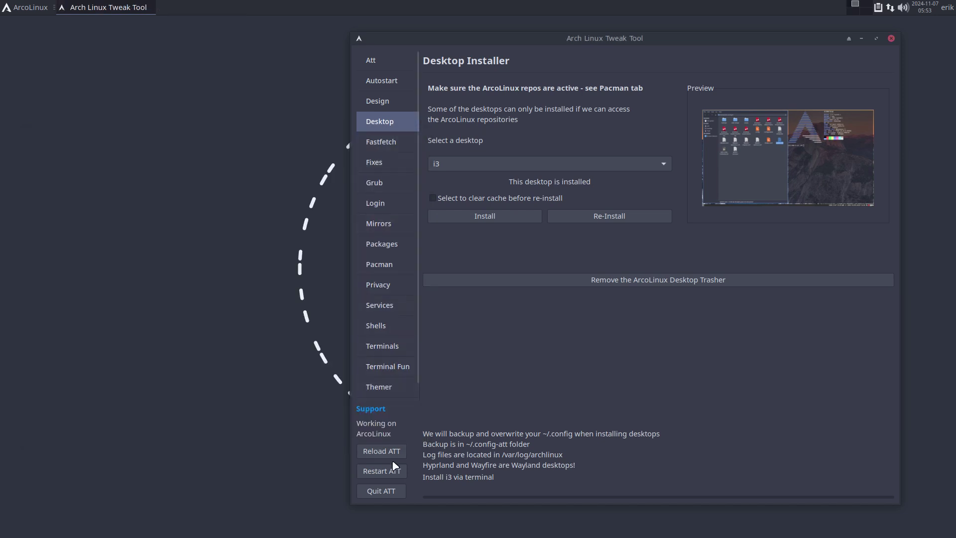
pyautogui.click(359, 488)
pyautogui.click(939, 6)
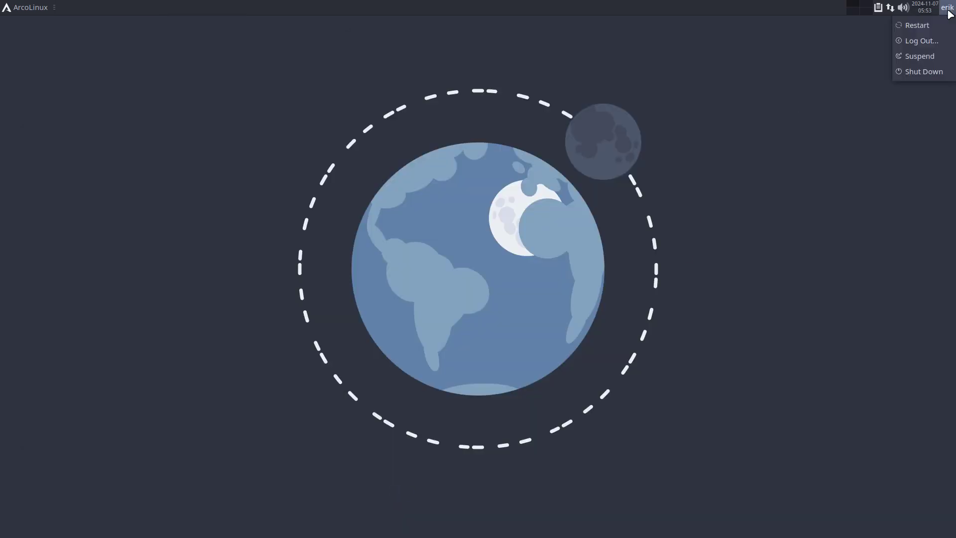
pyautogui.click(933, 40)
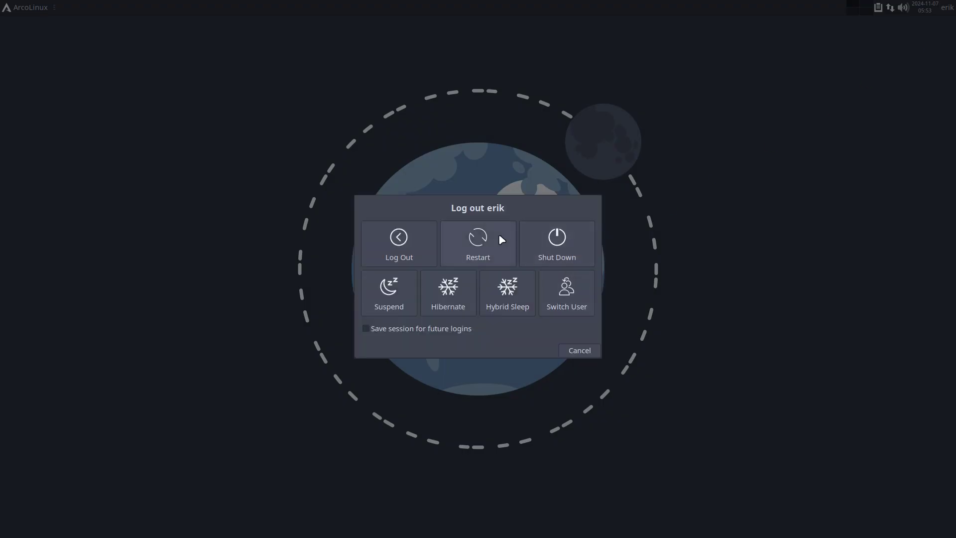
pyautogui.click(387, 245)
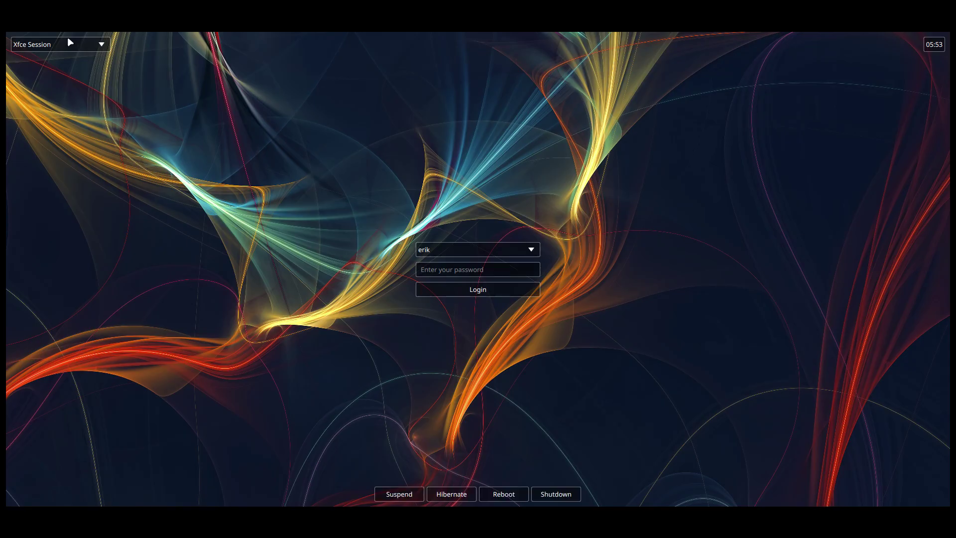
# Choose the i3 session on the login screen and sign in with the password
pyautogui.click(69, 44)
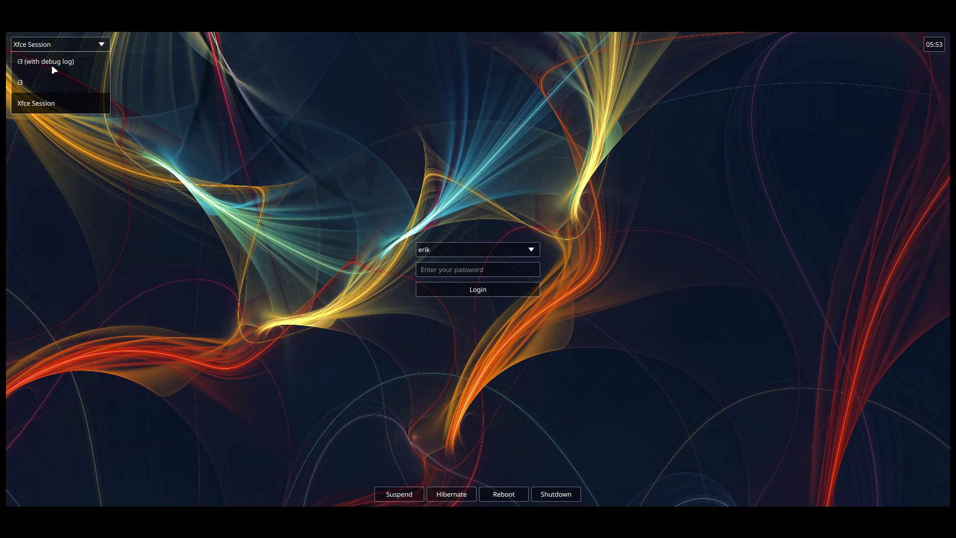
pyautogui.click(50, 82)
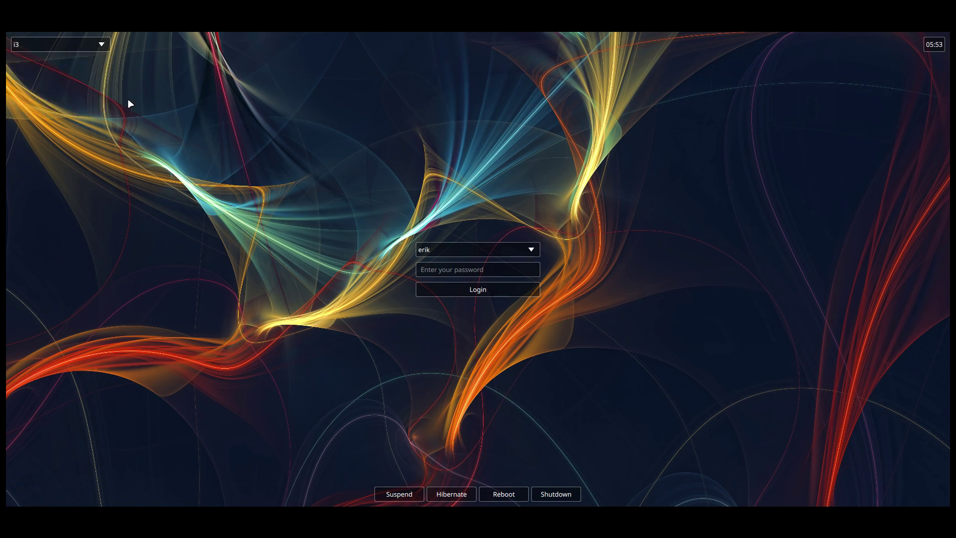
pyautogui.click(436, 269)
pyautogui.press('Return')
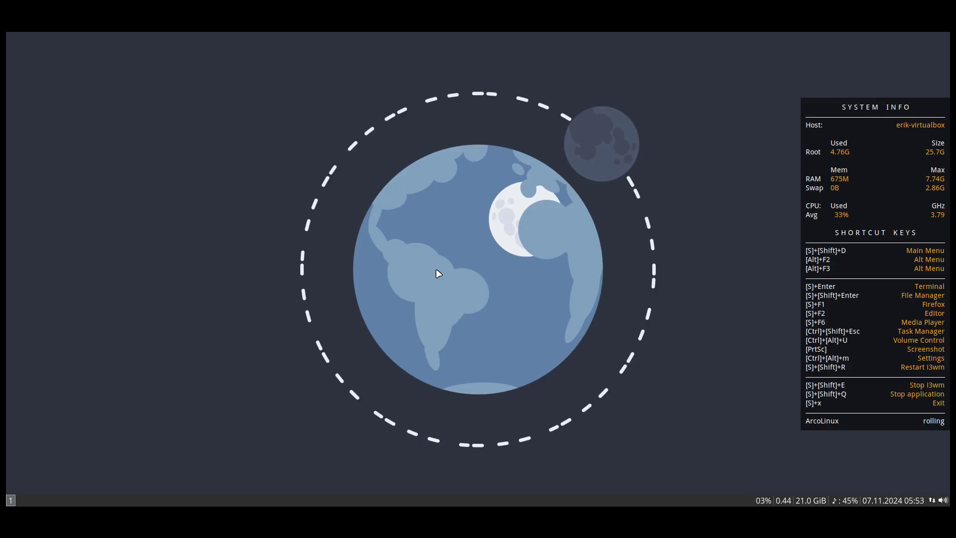
# Toggle the VM full screen off and on, log out of i3, then log back in
pyautogui.press('Control_R+f')
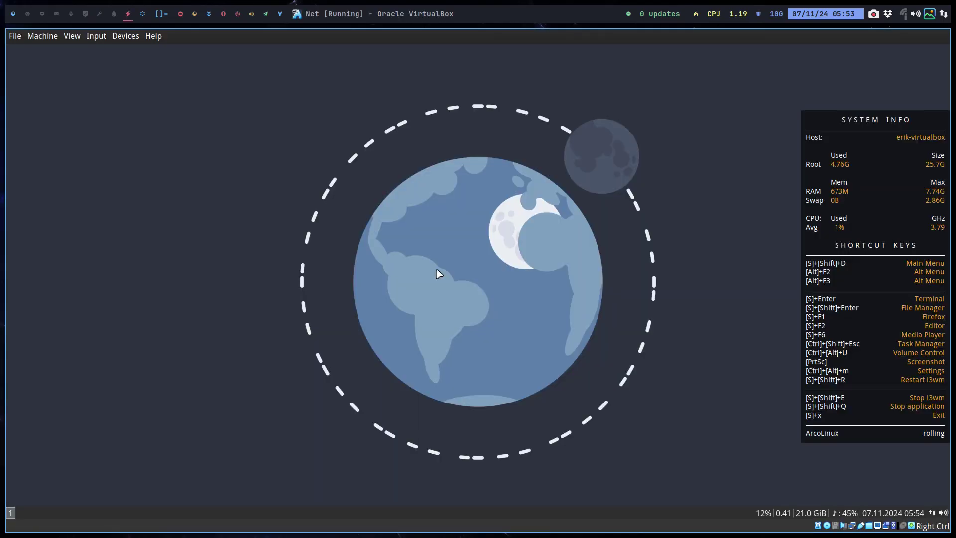
pyautogui.press('Control_R+f')
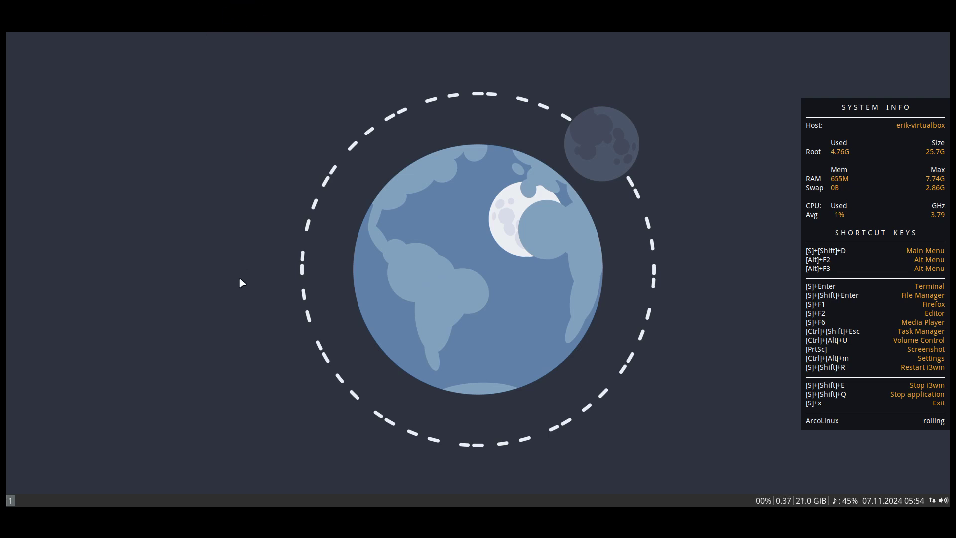
pyautogui.press('super+x')
pyautogui.press('l')
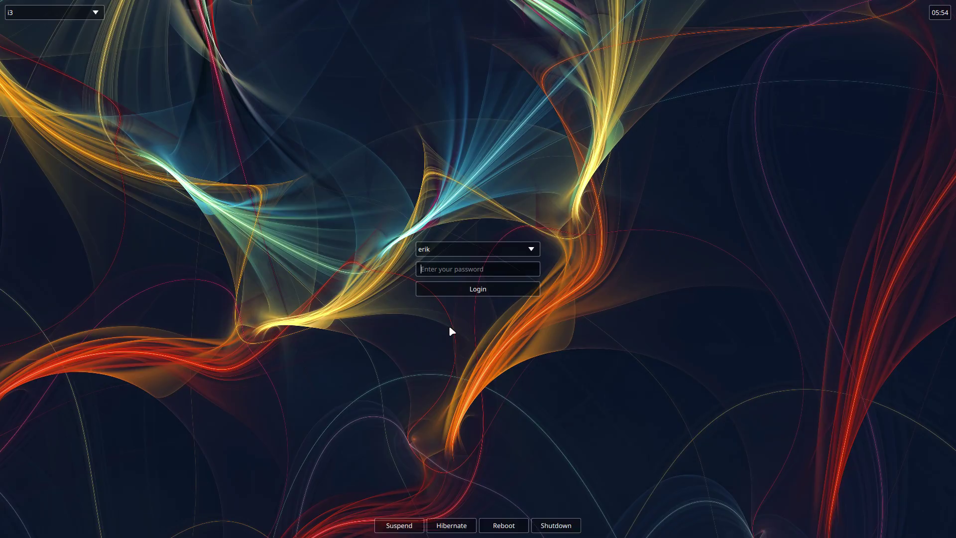
pyautogui.write('****')
pyautogui.press('Return')
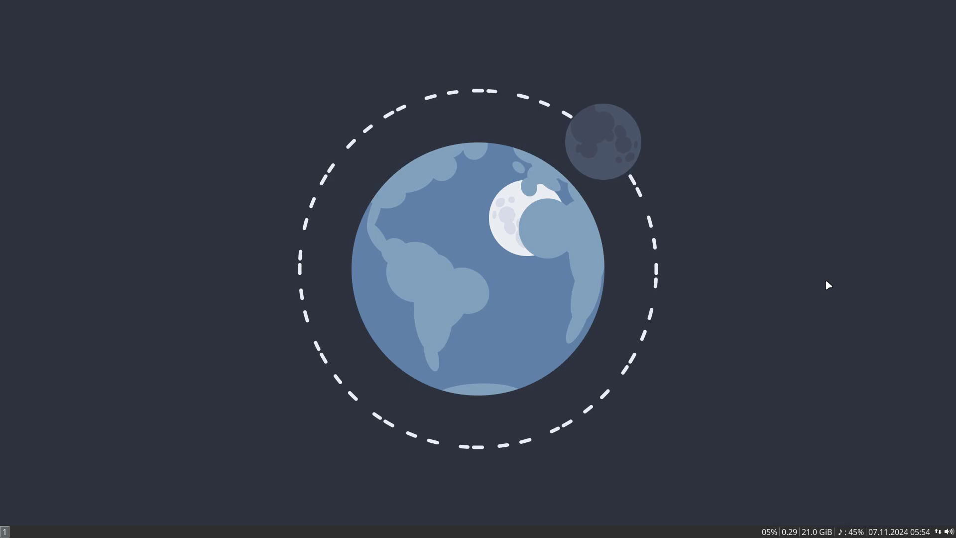
# Try out i3's app launcher, dmenu, terminal, Thunar file manager and both power menus via shortcuts
pyautogui.press('super+d')
pyautogui.press('Escape')
pyautogui.press('super+d')
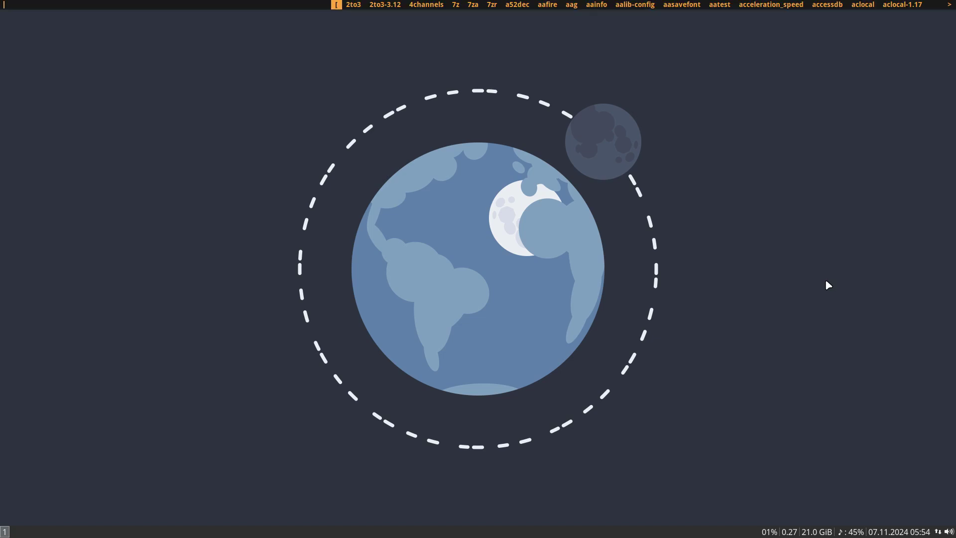
pyautogui.press('Escape')
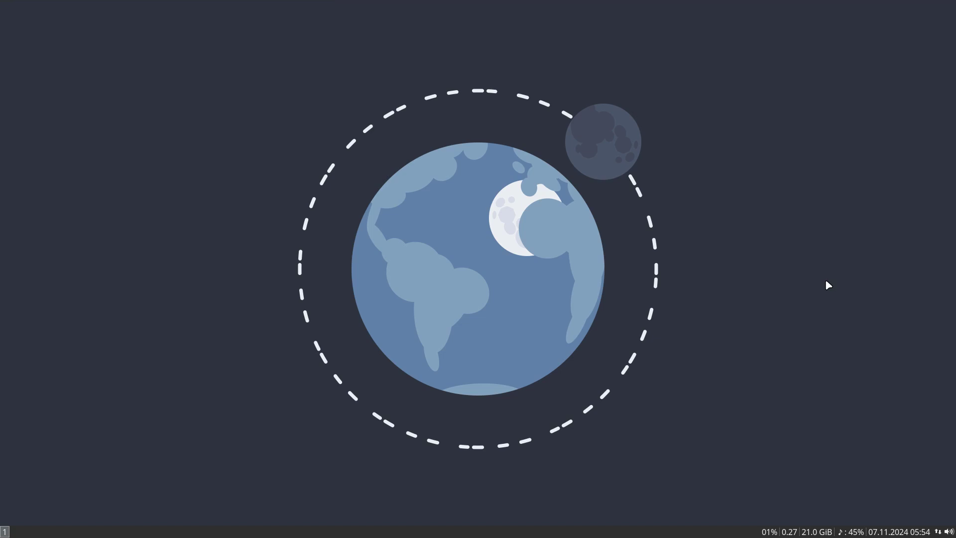
pyautogui.press('super+Return')
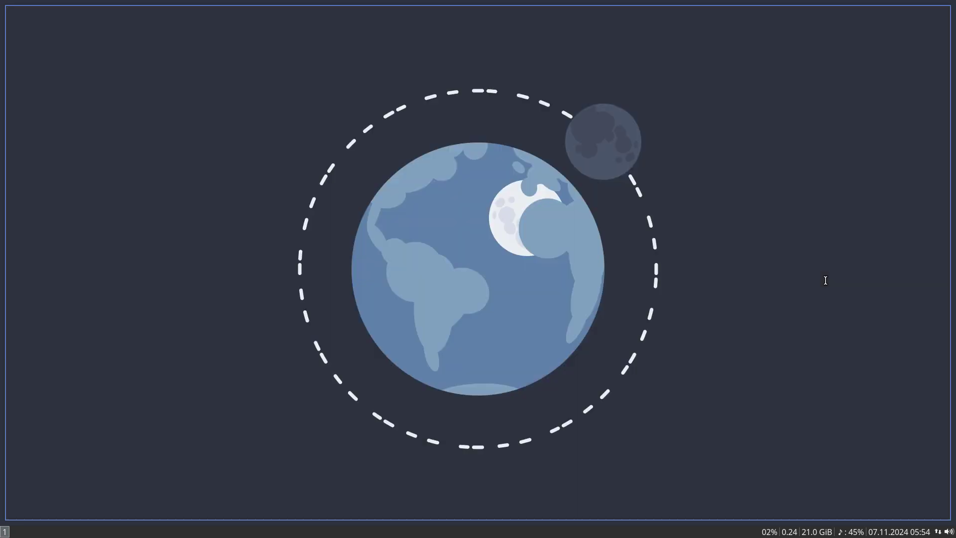
pyautogui.press('super+shift+Return')
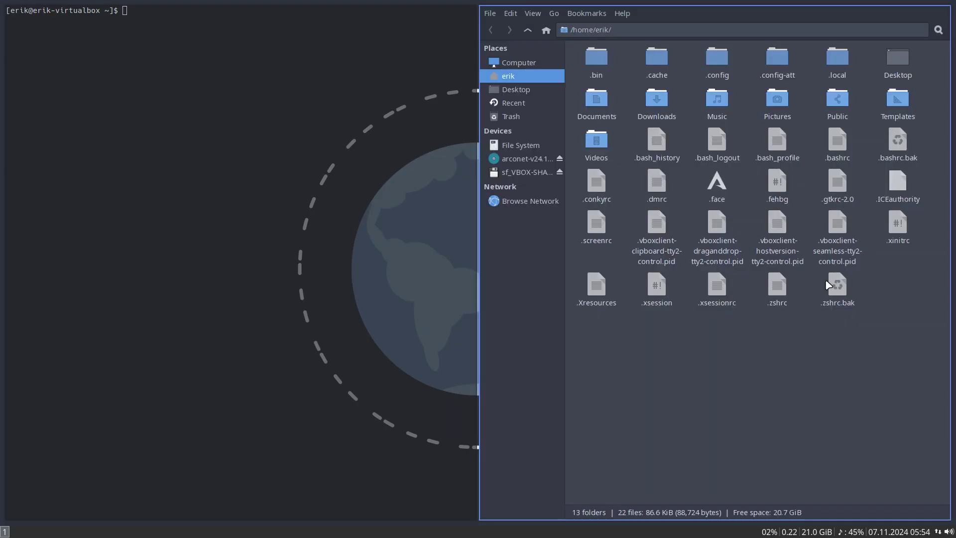
pyautogui.press('super+q')
pyautogui.press('super+q')
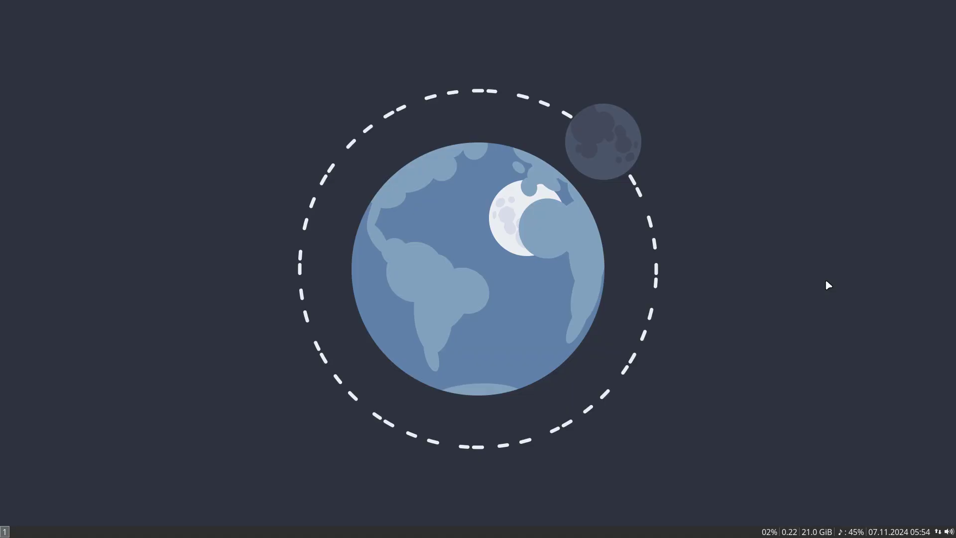
pyautogui.press('super+shift+e')
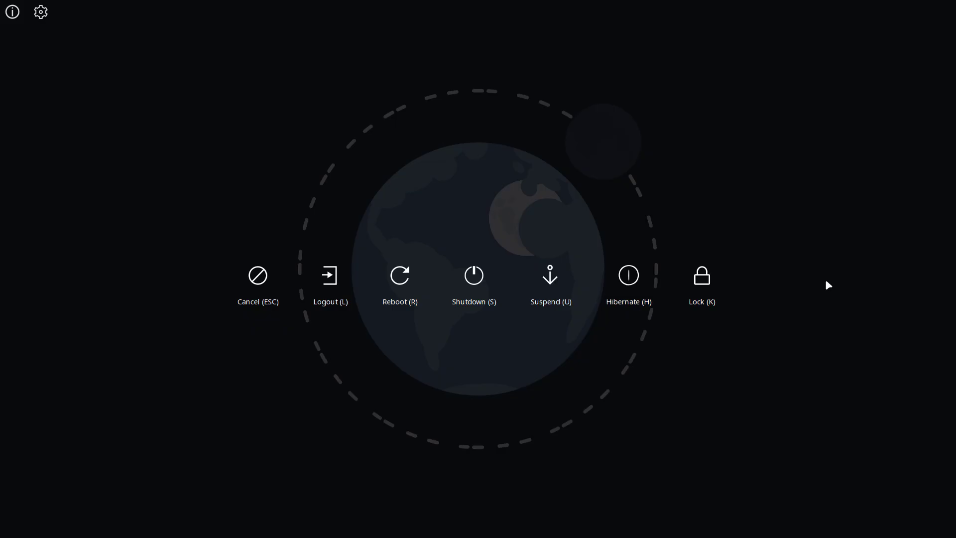
pyautogui.press('Escape')
pyautogui.press('super+x')
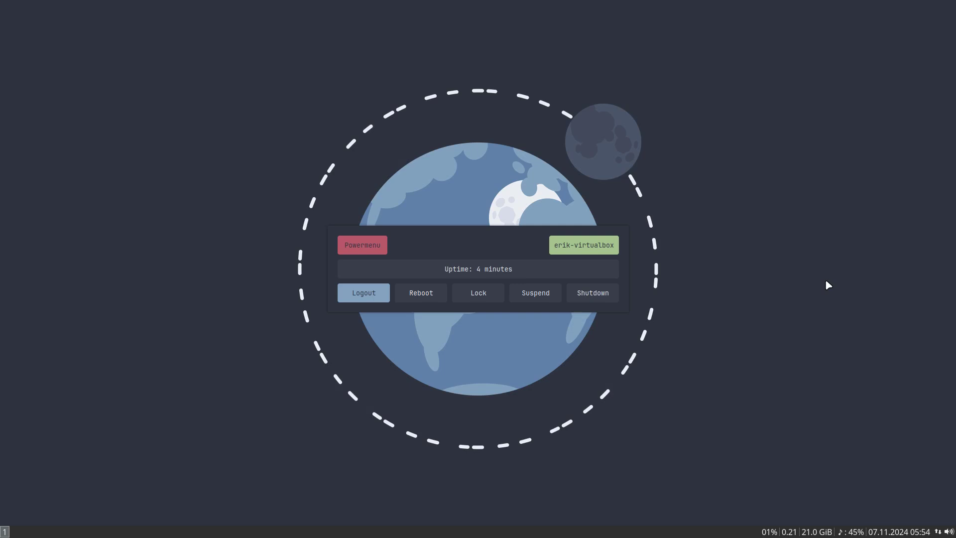
pyautogui.press('Escape')
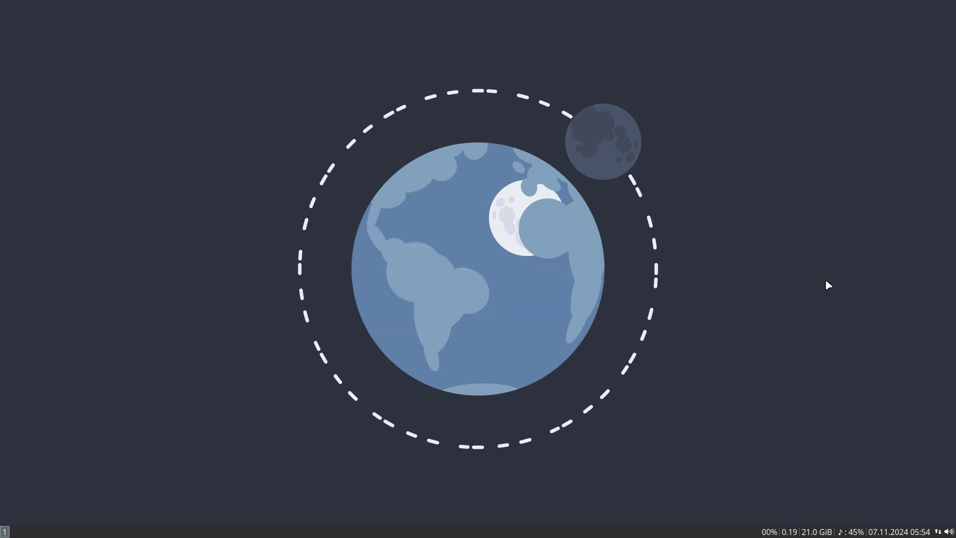
# End the i3 session by running pkill i3 in a new terminal
pyautogui.press('super+Return')
pyautogui.write('p')
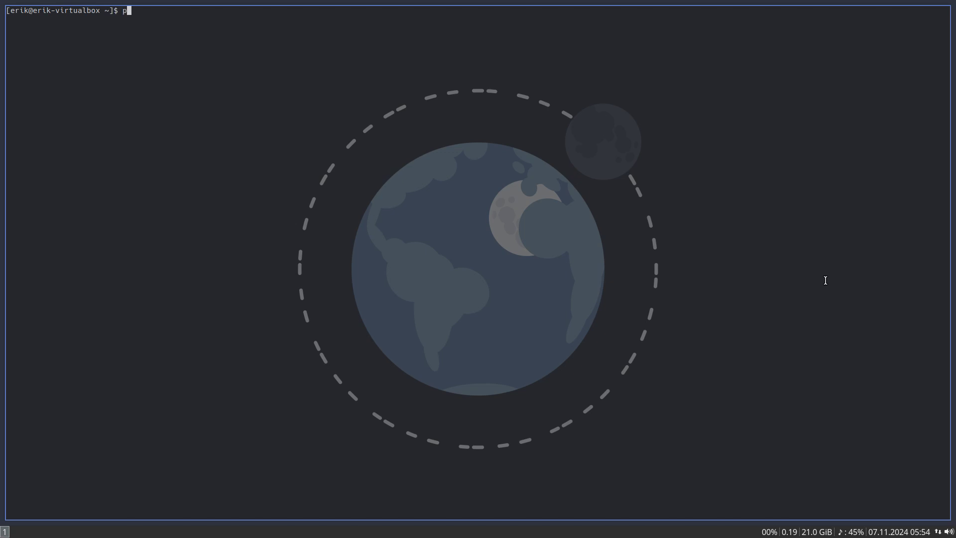
pyautogui.write('kill i3')
pyautogui.press('Return')
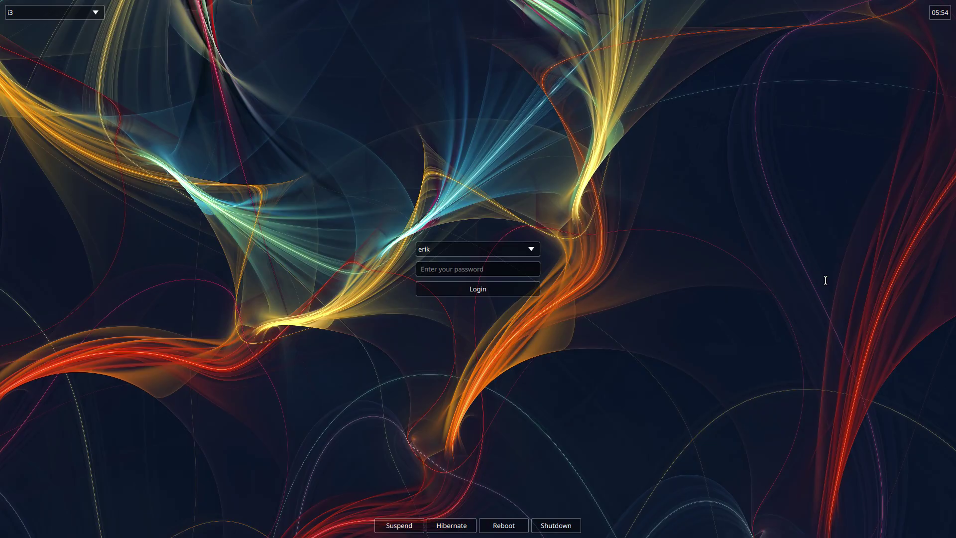
# Log back into i3 with the password and confirm authentication to launch the Tweak Tool
pyautogui.write('****')
pyautogui.press('Return')
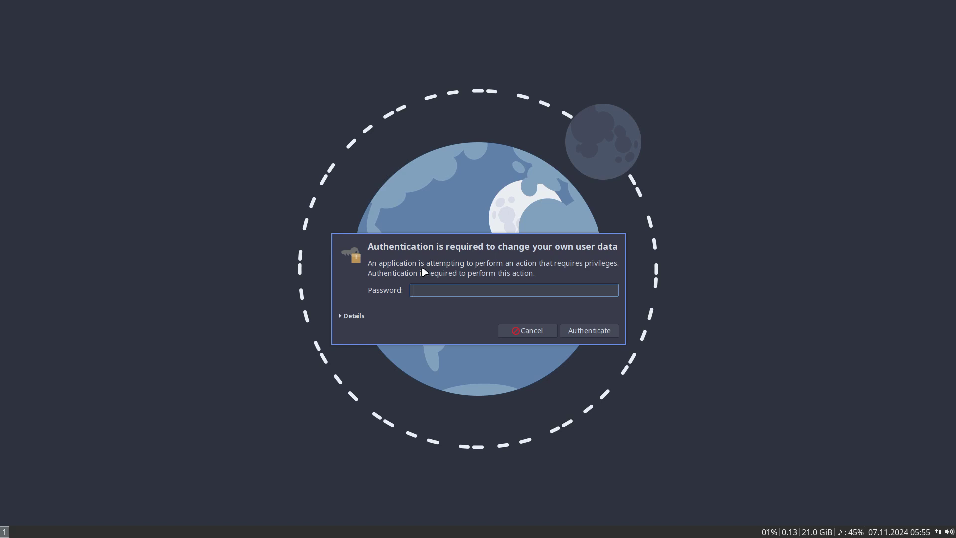
pyautogui.press('Return')
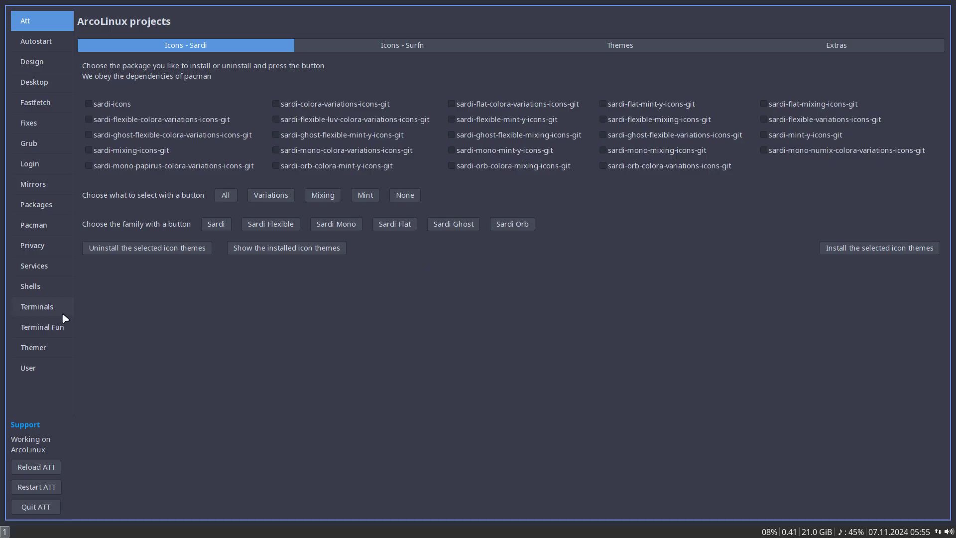
# On the Themer page's I3 tab, keep arcolinux-default selected as the i3 theme
pyautogui.click(40, 349)
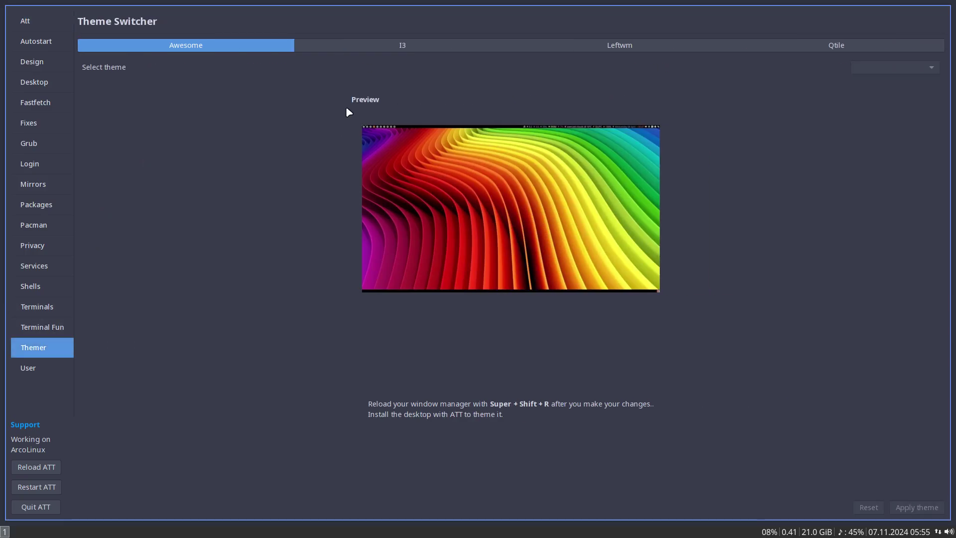
pyautogui.click(433, 46)
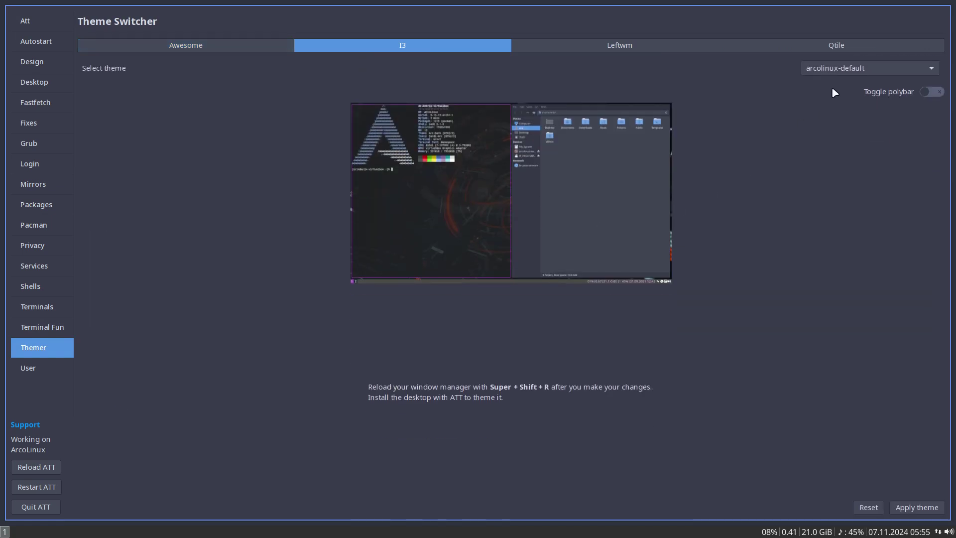
pyautogui.click(850, 69)
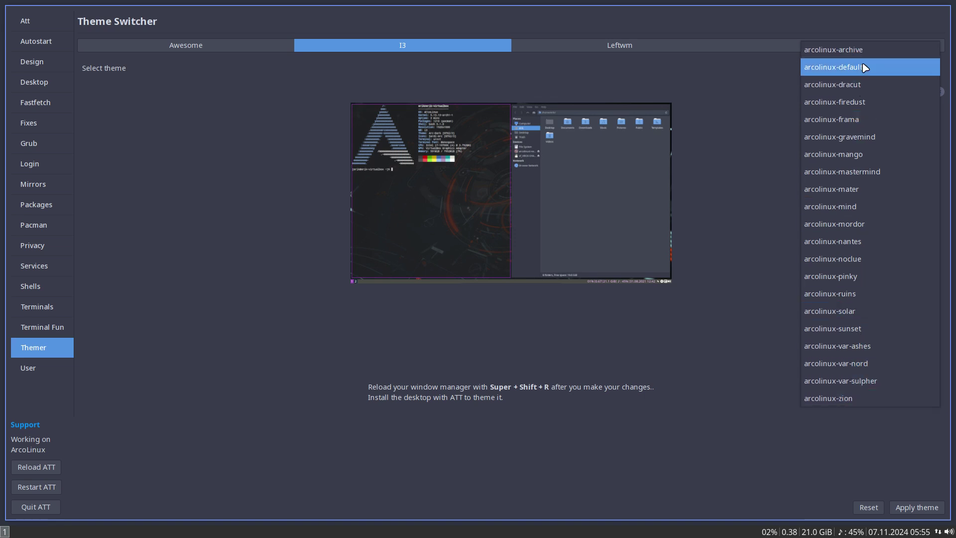
pyautogui.click(746, 144)
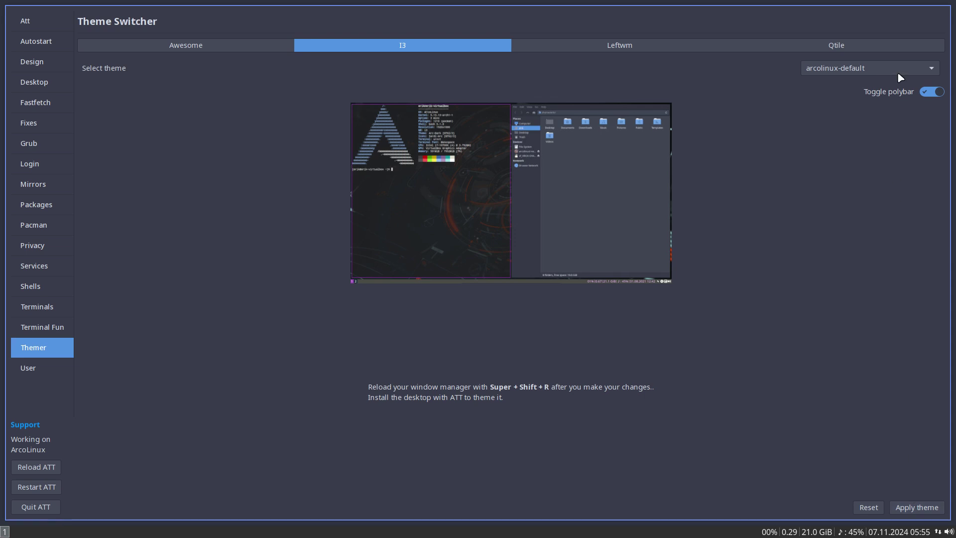
# Choose arcolinux-frama from the Select theme list and apply it to i3
pyautogui.click(873, 70)
pyautogui.click(860, 129)
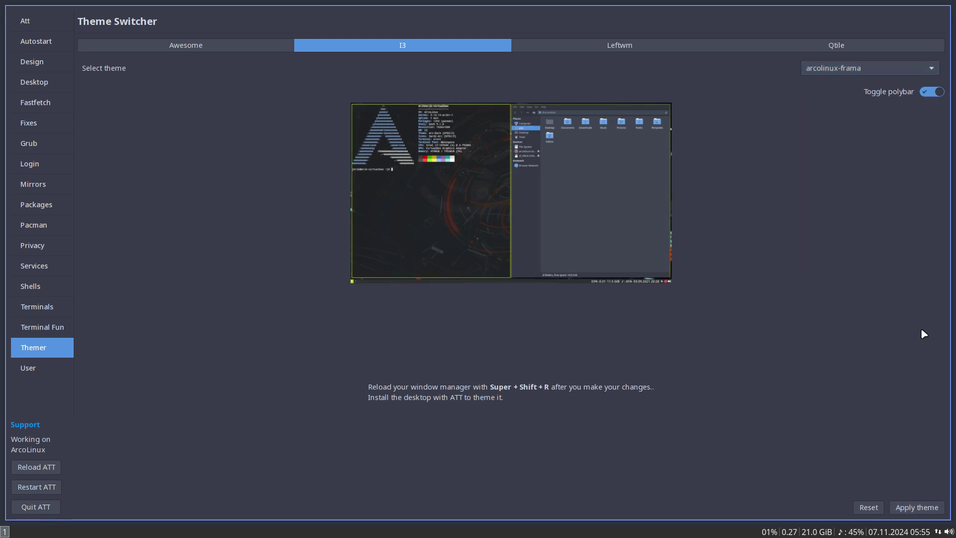
pyautogui.click(930, 511)
# Quit the tweak tool, log out, and sign back into i3 with the account password
pyautogui.click(47, 508)
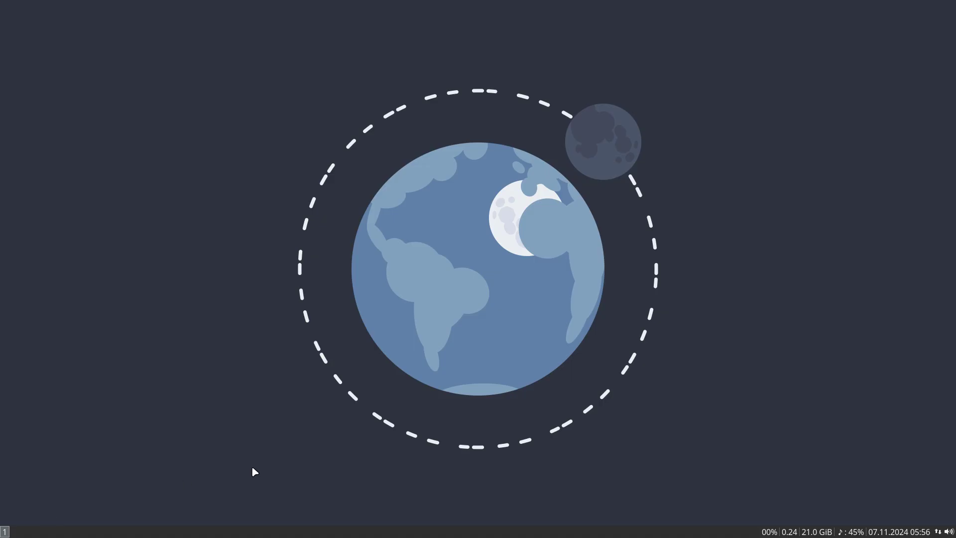
pyautogui.press('super+shift+e')
pyautogui.write('l')
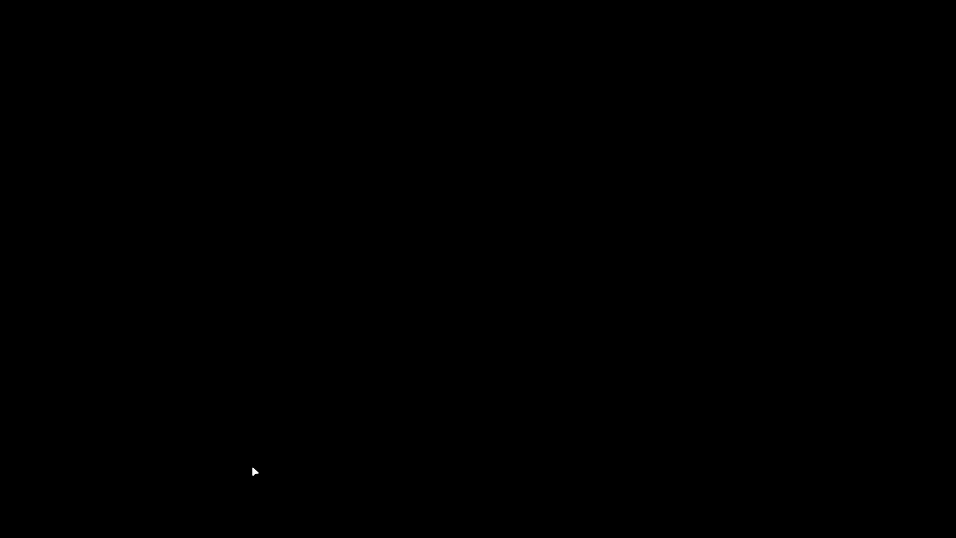
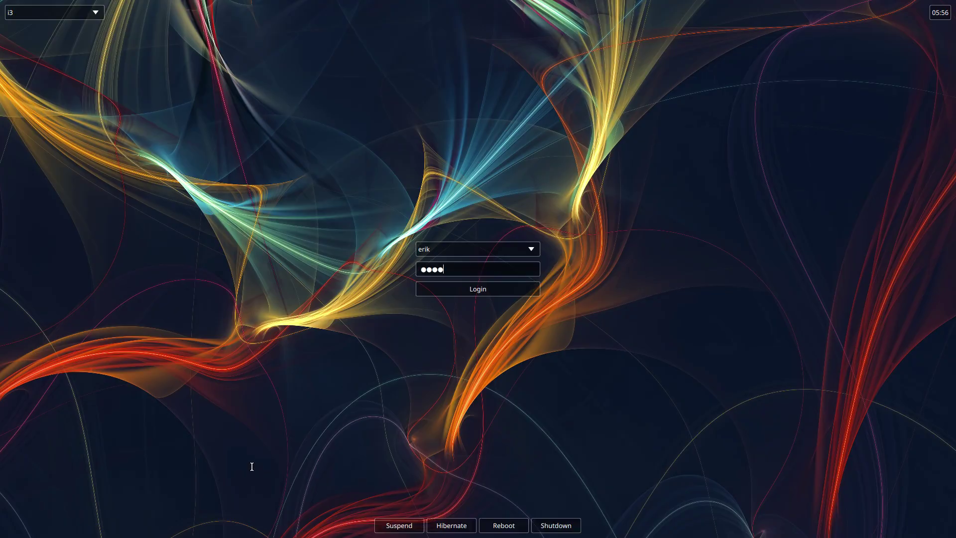
pyautogui.press('Return')
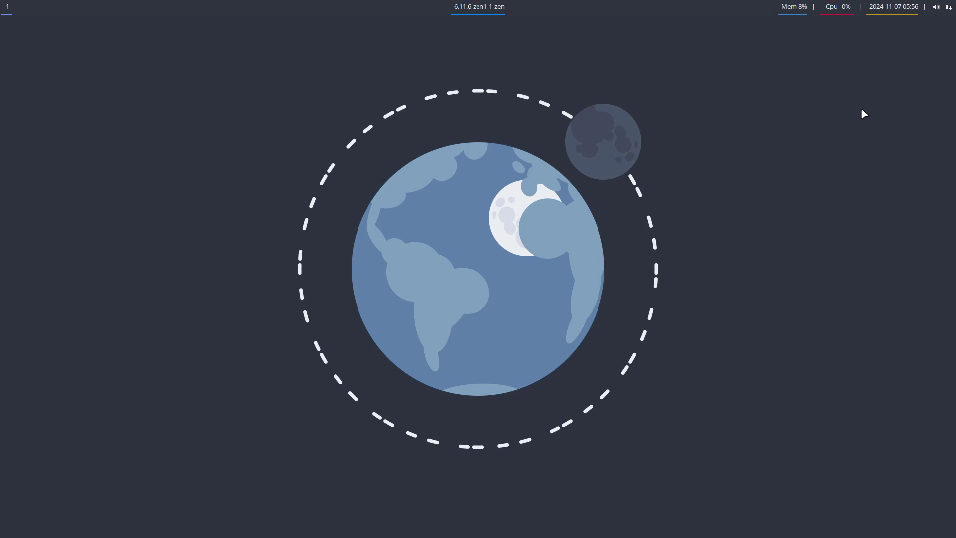
pyautogui.press('super+Return')
pyautogui.press('super+shift+Return')
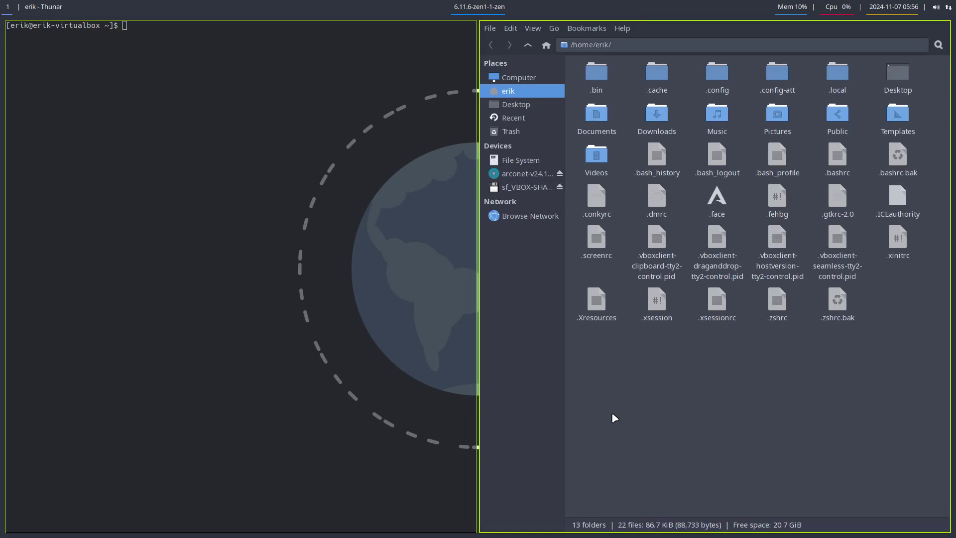
pyautogui.hotkey('ctrl', 'alt', 'o')
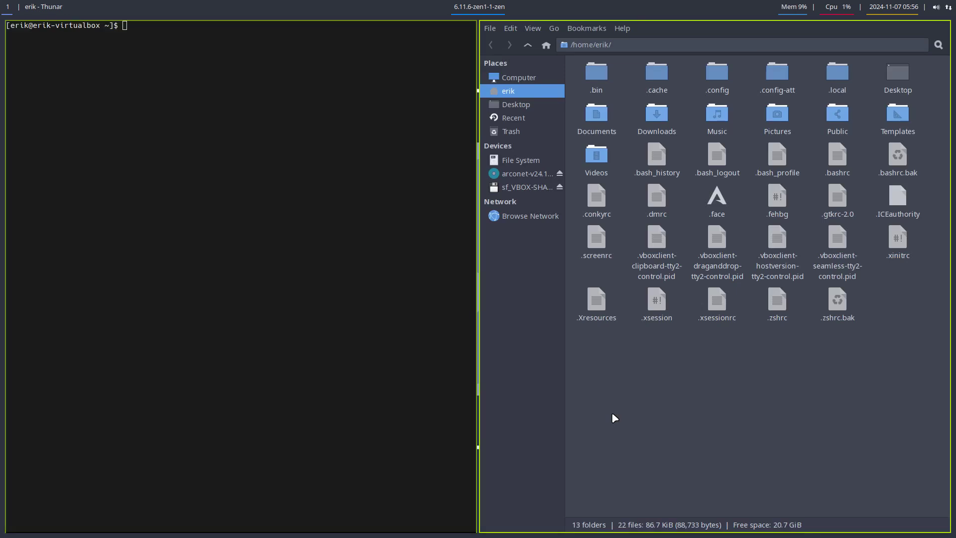
pyautogui.hotkey('ctrl', 'alt', 'o')
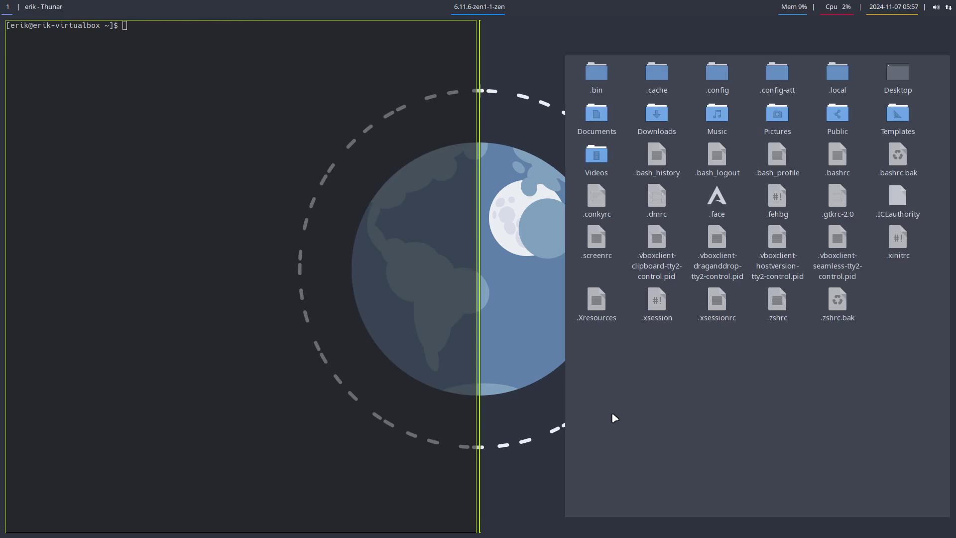
pyautogui.hotkey('ctrl', 'alt', 'o')
pyautogui.hotkey('ctrl', 'alt', 'o')
pyautogui.hotkey('ctrl', 'alt', 'o')
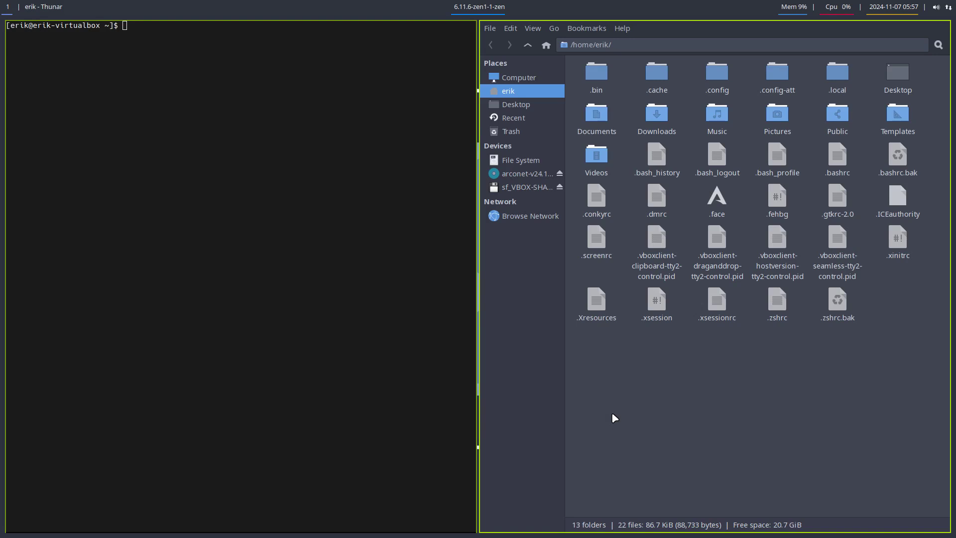
pyautogui.press('super+q')
pyautogui.press('super+q')
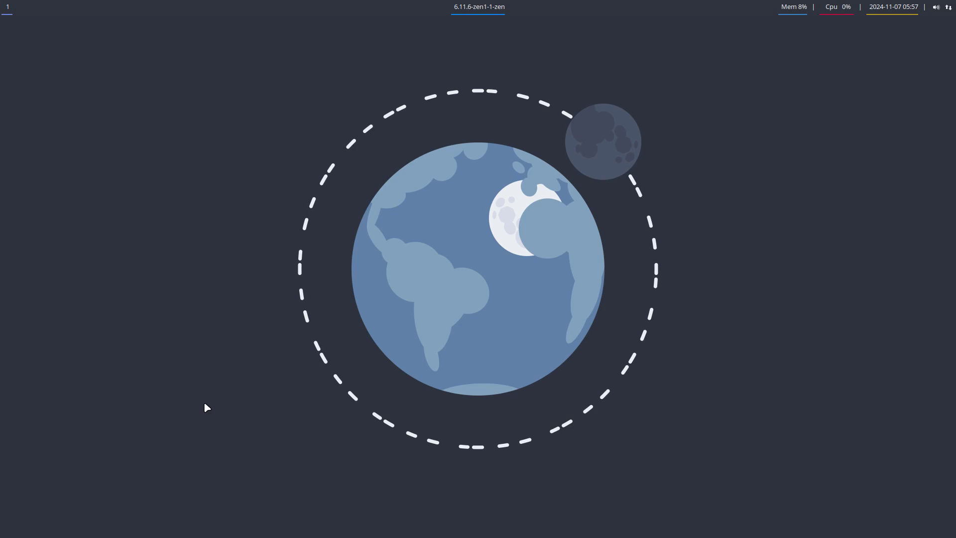
# Install btop in a new terminal with 'sudo pacman -S btop', authorizing with the password
pyautogui.press('super+Return')
pyautogui.write('sudo pacman -S btrop')
pyautogui.press('BackSpace')
pyautogui.press('BackSpace')
pyautogui.press('BackSpace')
pyautogui.write('op')
pyautogui.press('Return')
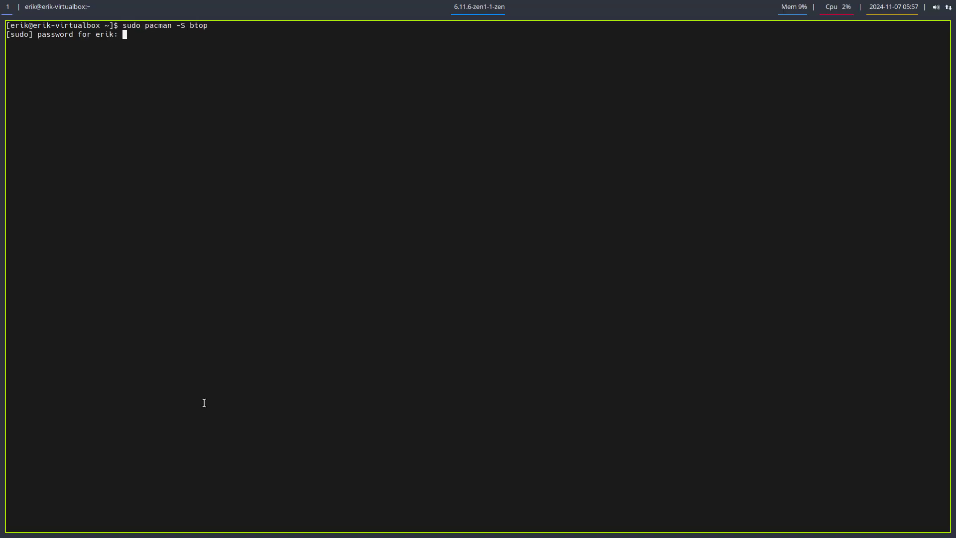
pyautogui.press('Return')
pyautogui.press('Return')
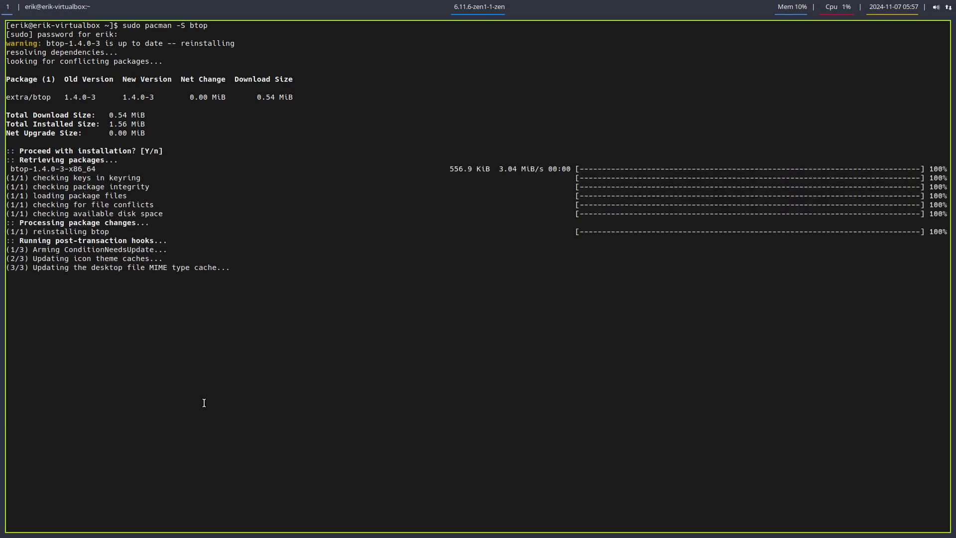
# Run btop with its process list filtered to 'picom', then restart i3 to start the compositor
pyautogui.write('btop')
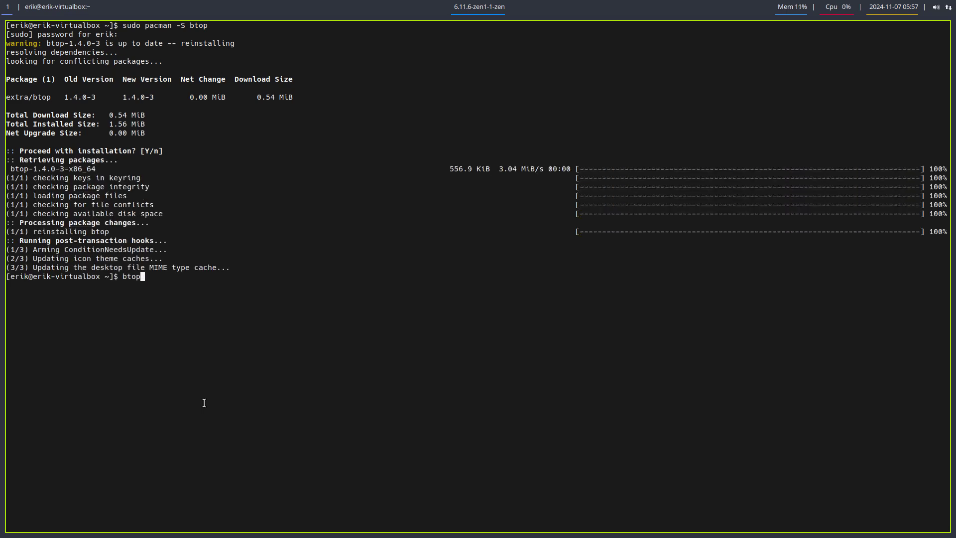
pyautogui.press('Return')
pyautogui.press('f')
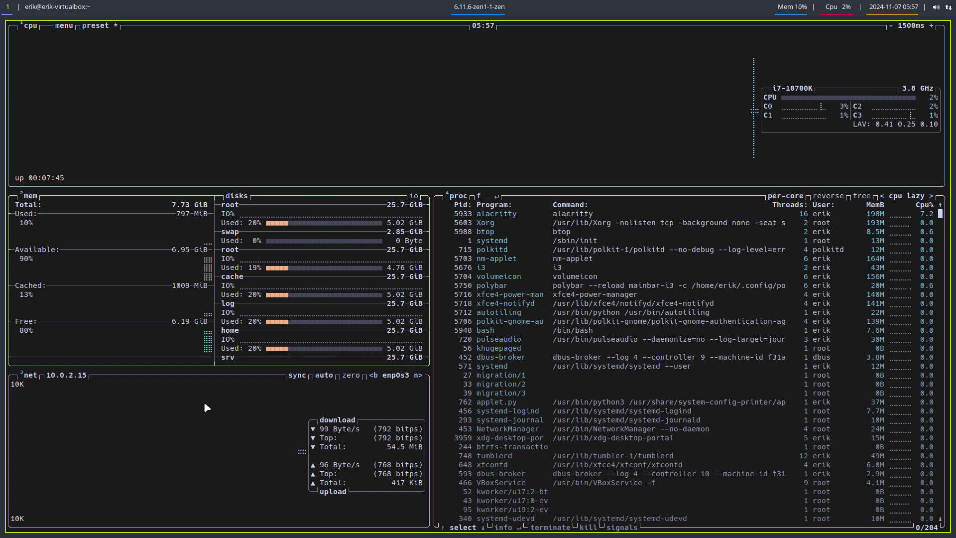
pyautogui.write('ô')
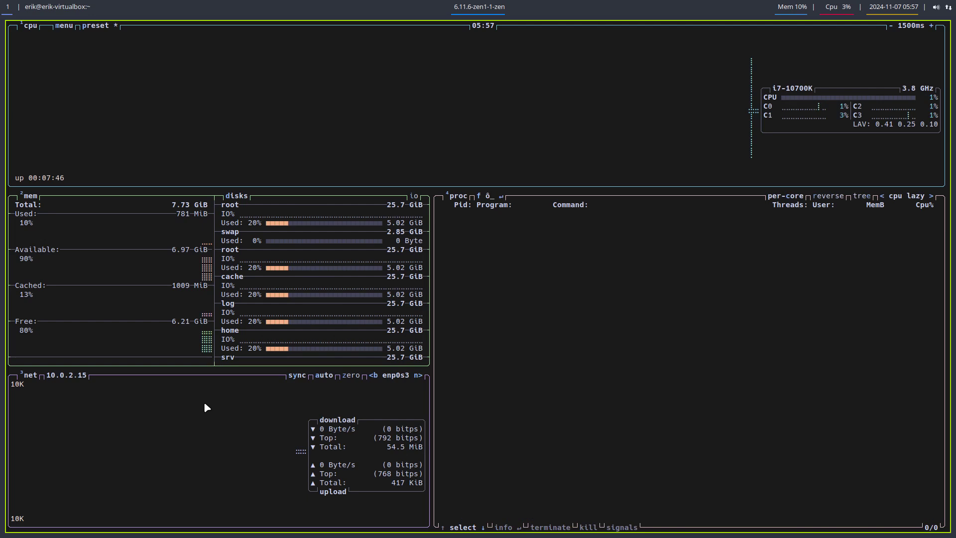
pyautogui.press('BackSpace')
pyautogui.write('picom')
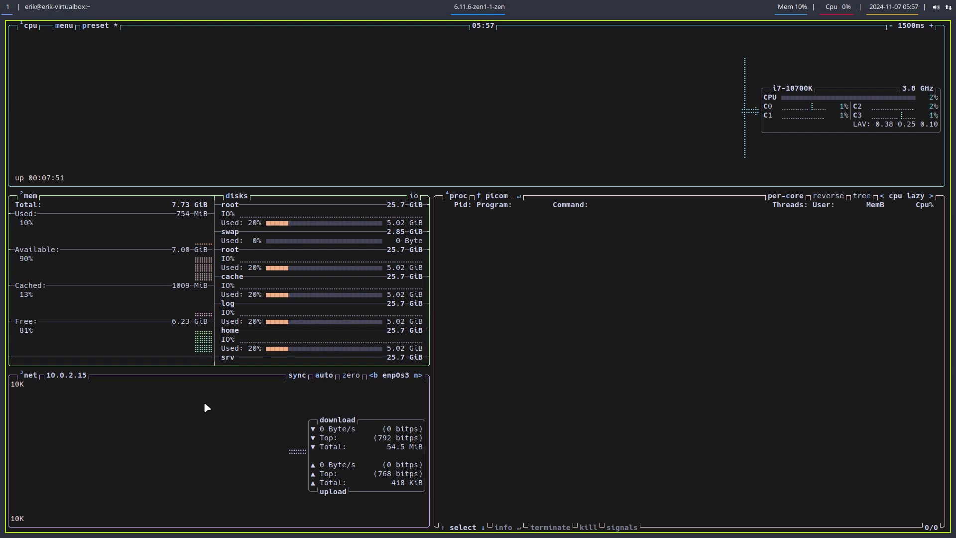
pyautogui.press('super+shift+r')
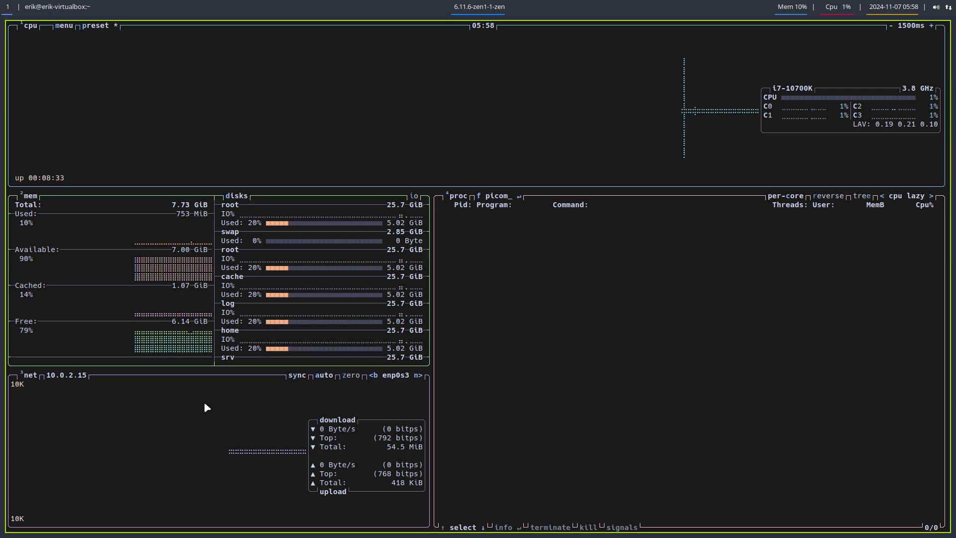
pyautogui.press('super+Return')
# Launch picom in the background with 'picom &' from the second terminal
pyautogui.write('p')
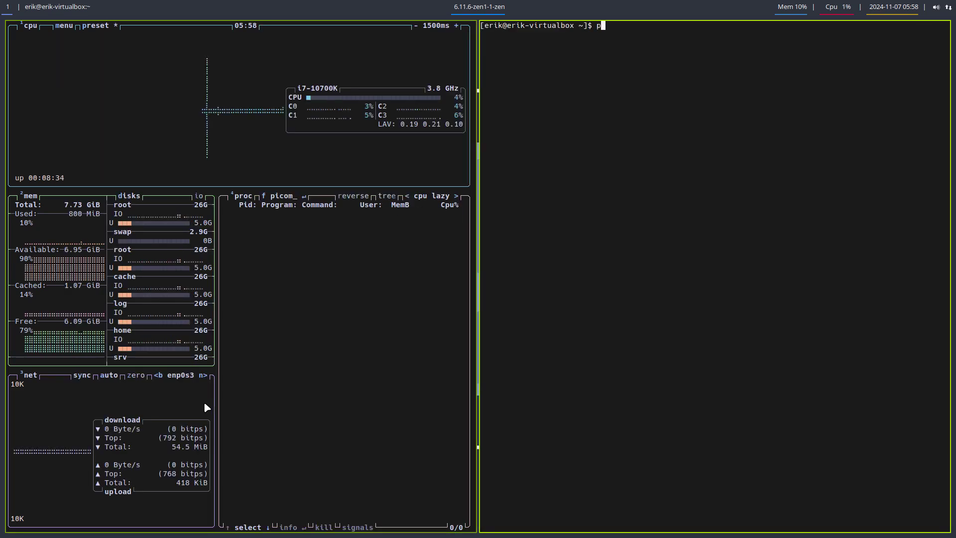
pyautogui.write('icom ')
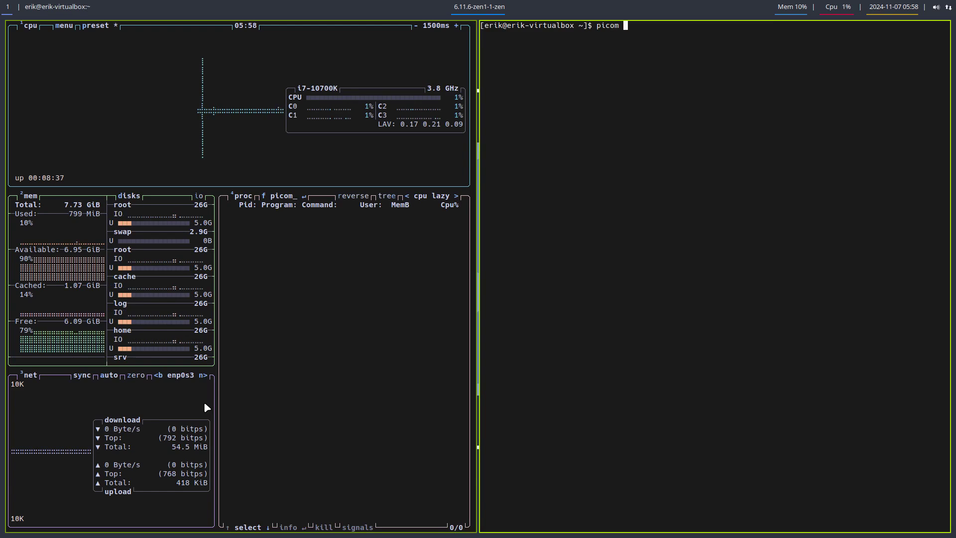
pyautogui.write('&')
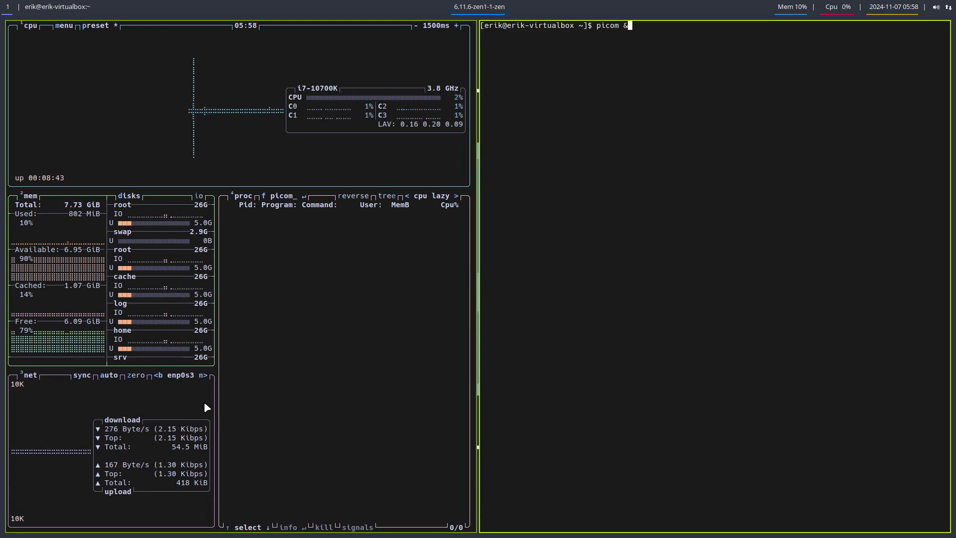
pyautogui.press('Return')
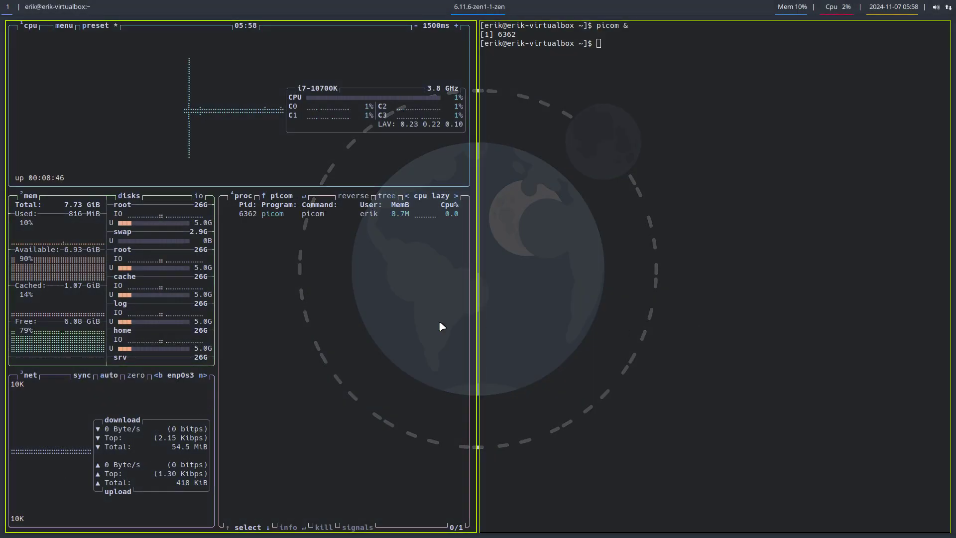
pyautogui.press('super+2')
# Open ~/.config/i3/picom.conf from Thunar in Sublime Text
pyautogui.press('super+shift+Return')
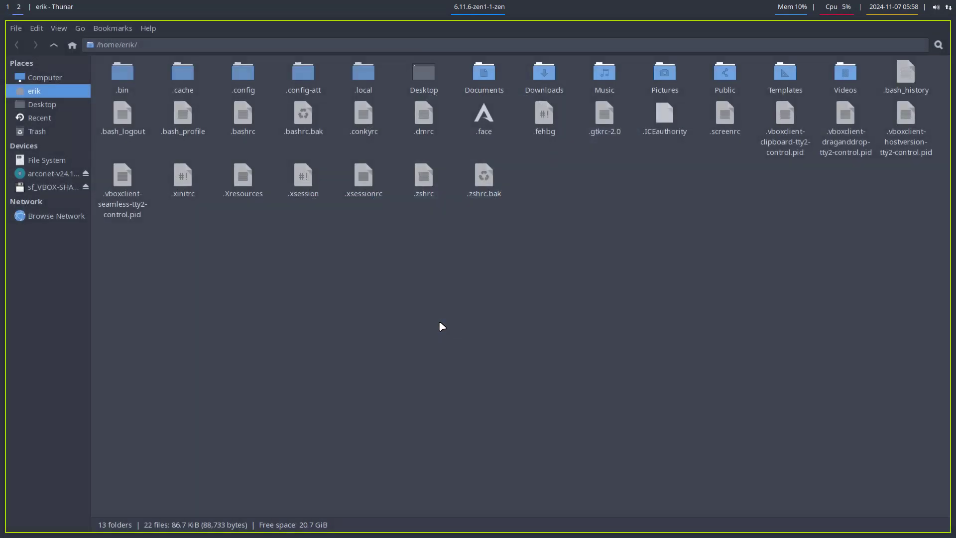
pyautogui.doubleClick(244, 79)
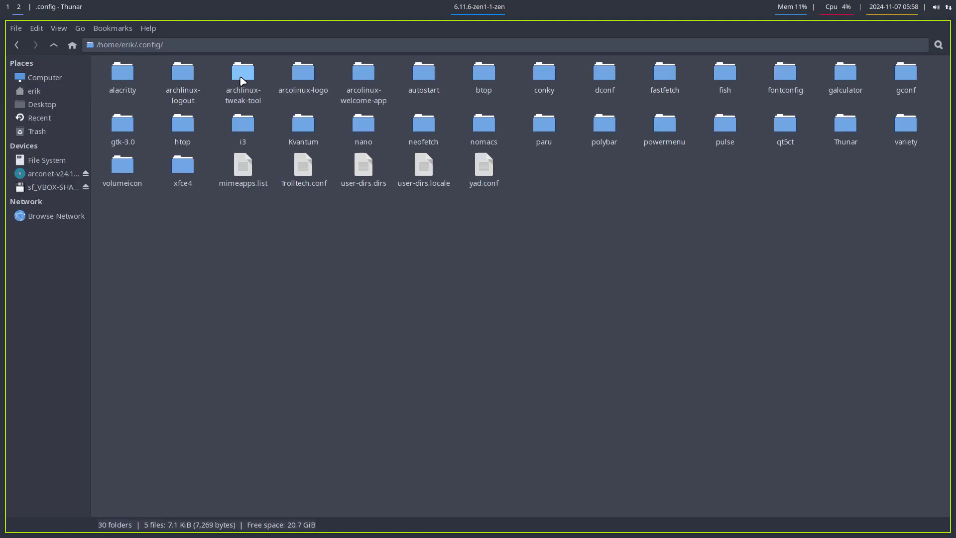
pyautogui.doubleClick(244, 123)
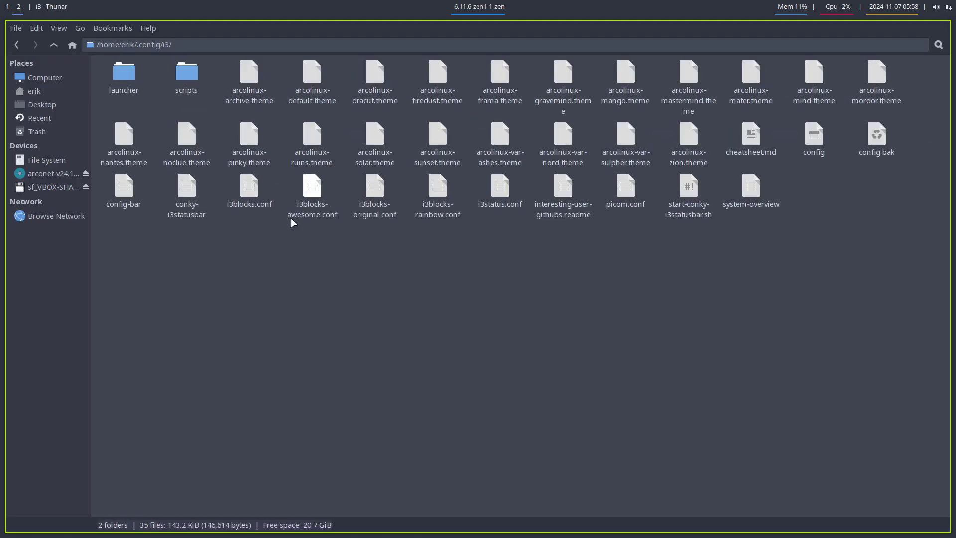
pyautogui.click(619, 197)
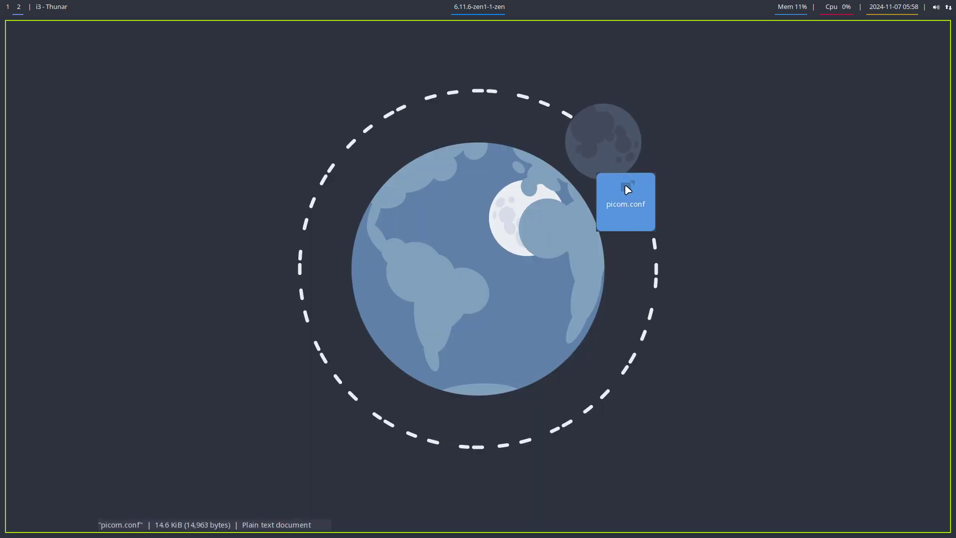
pyautogui.press('Return')
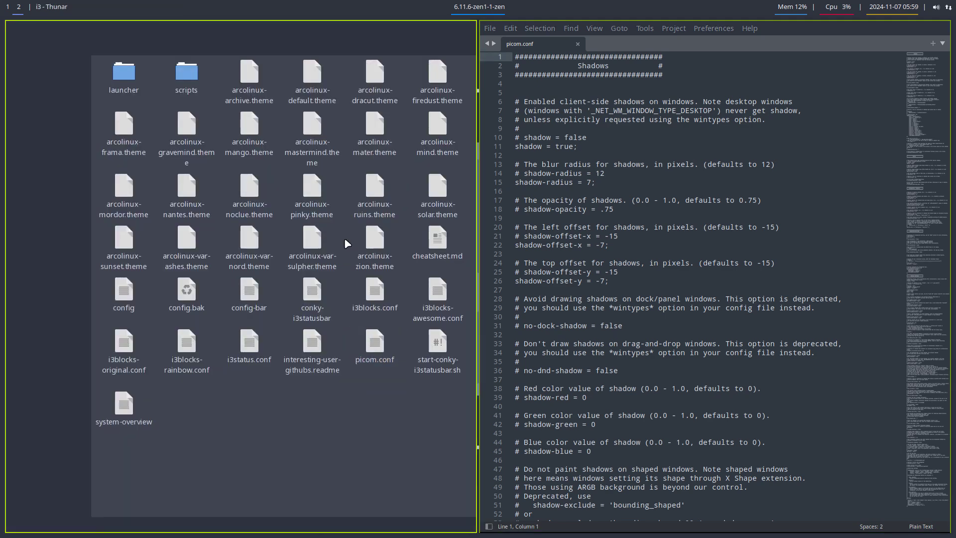
pyautogui.press('super+x')
# Log out of i3 and sign in to Xfce Session with the account password
pyautogui.click(327, 277)
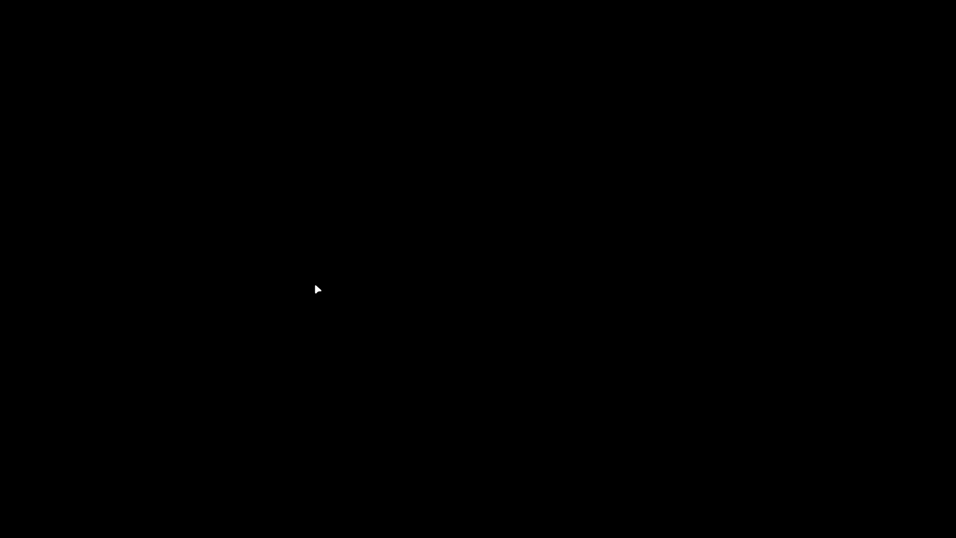
pyautogui.click(93, 13)
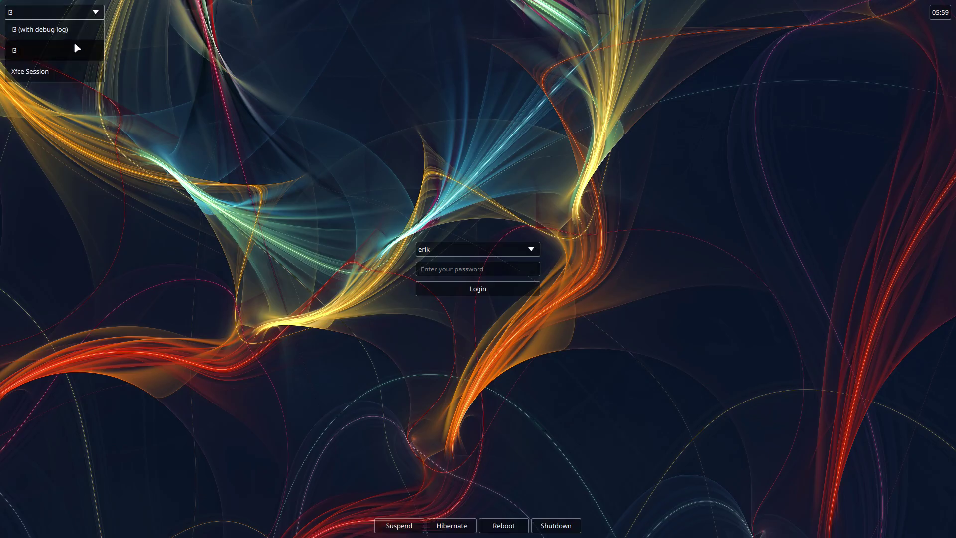
pyautogui.click(50, 73)
pyautogui.click(434, 268)
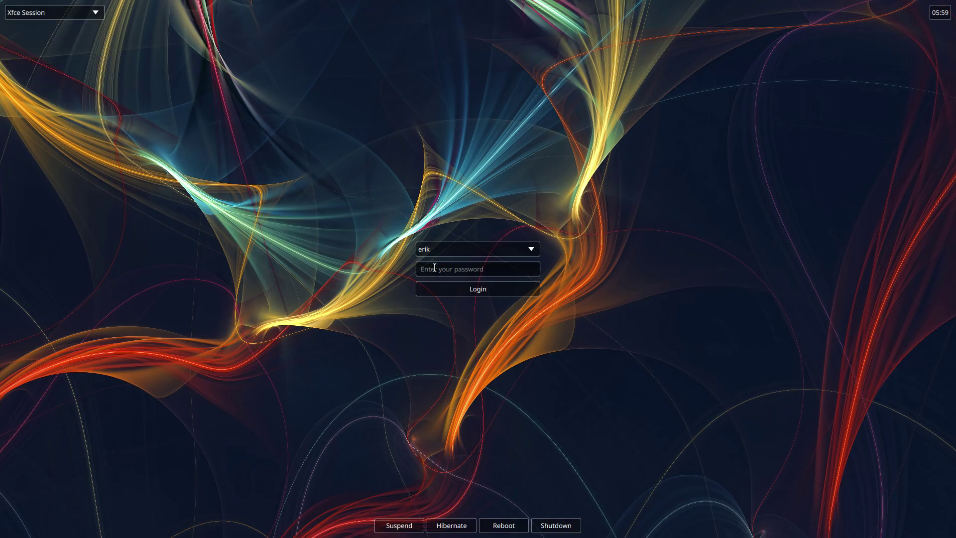
pyautogui.write('**')
pyautogui.press('Return')
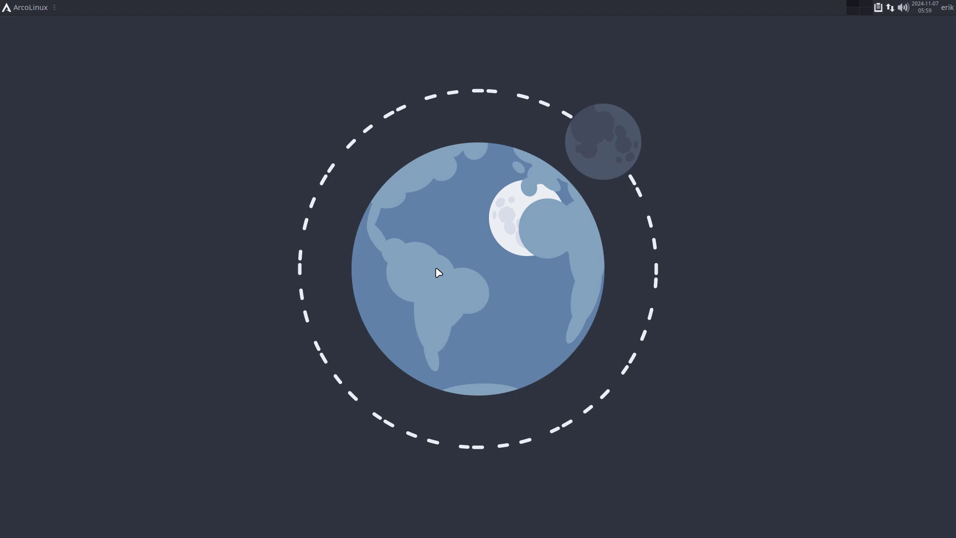
# Place Thunar on the left and tile a new terminal into the right half
pyautogui.press('super+shift+Return')
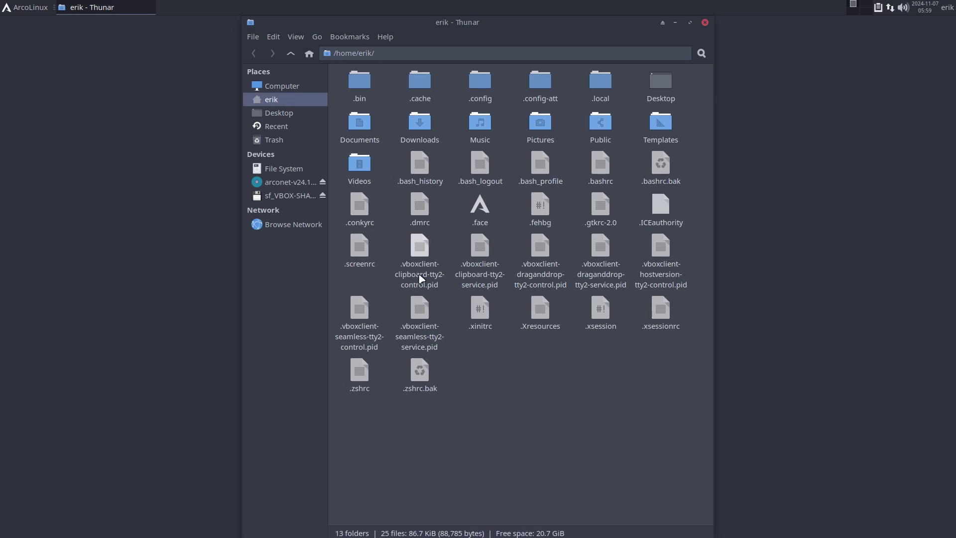
pyautogui.moveTo(503, 16); pyautogui.dragTo(1, 189)
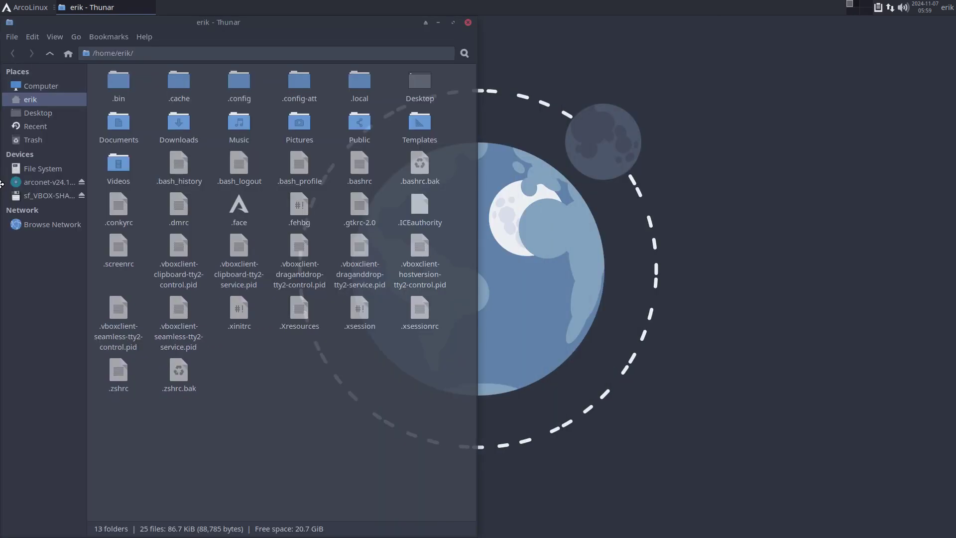
pyautogui.press('super+Return')
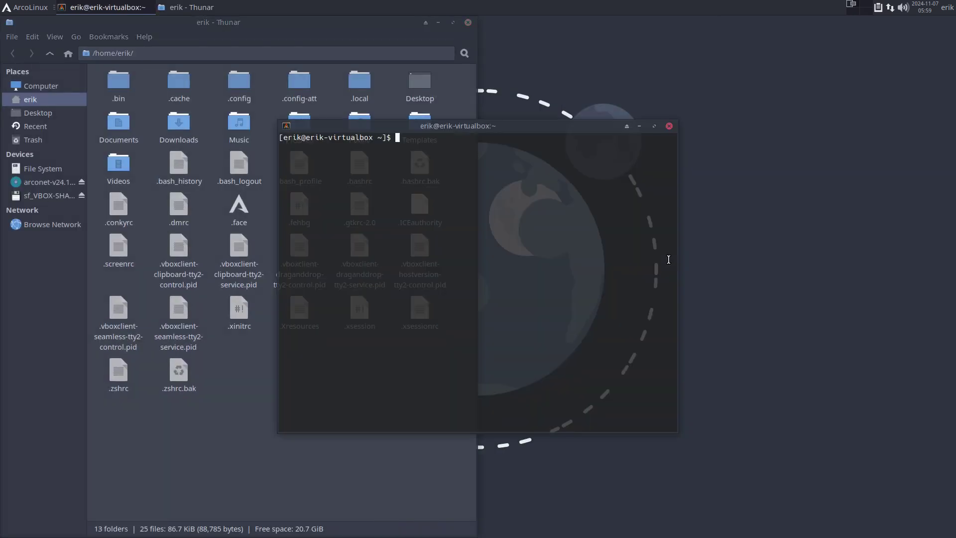
pyautogui.moveTo(563, 123); pyautogui.dragTo(954, 189)
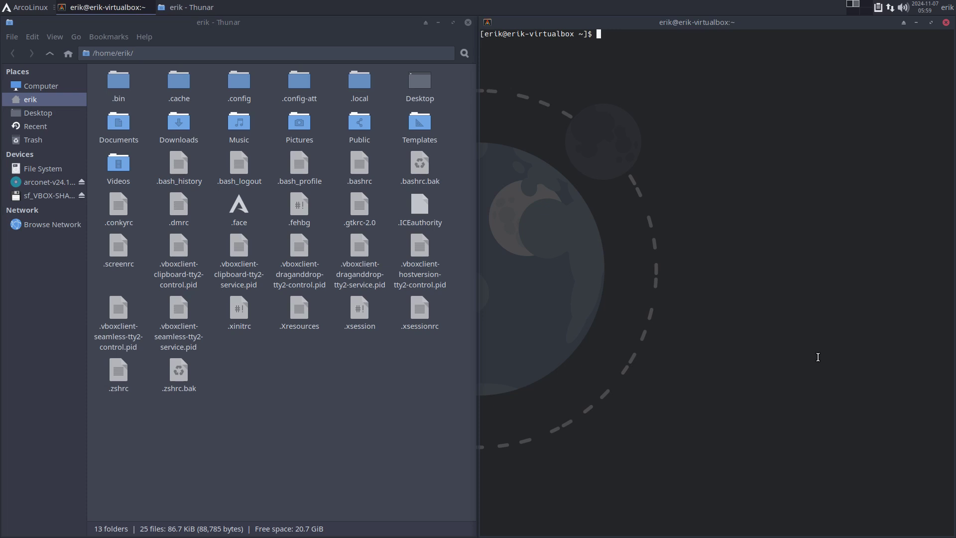